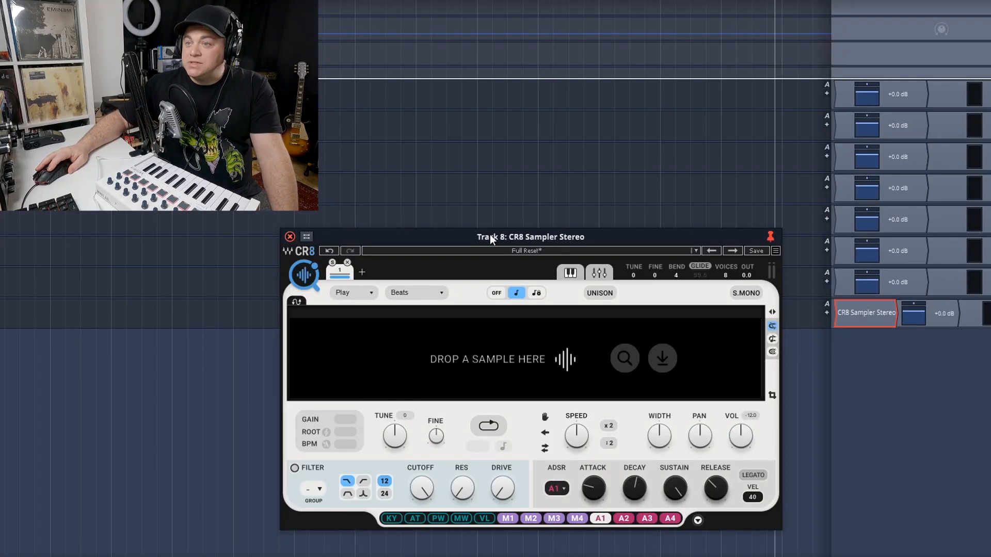
Open the COSMOS sample finder from the CR8 Sampler and arrange both windows for access to the sampler's slot
drag(490, 235, 515, 210)
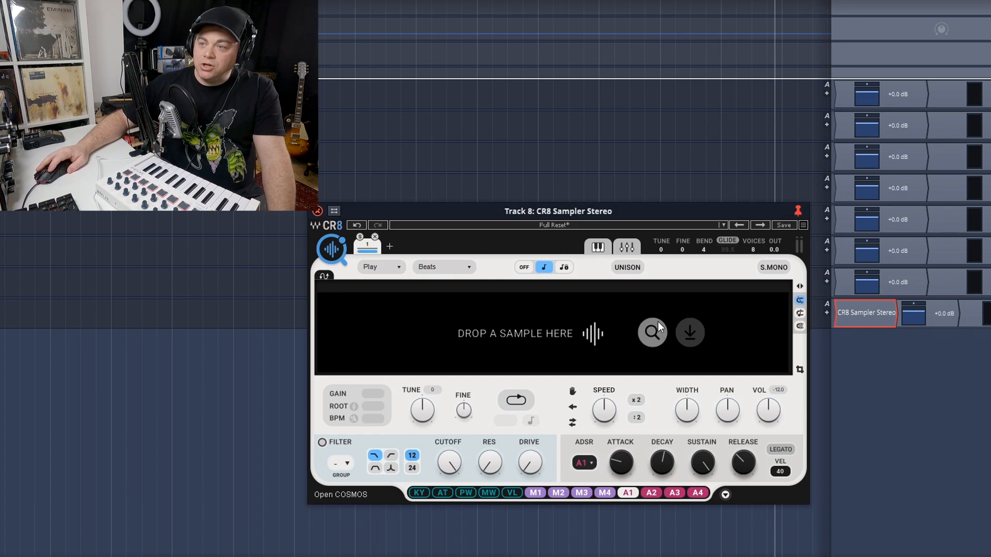
click(690, 332)
click(896, 212)
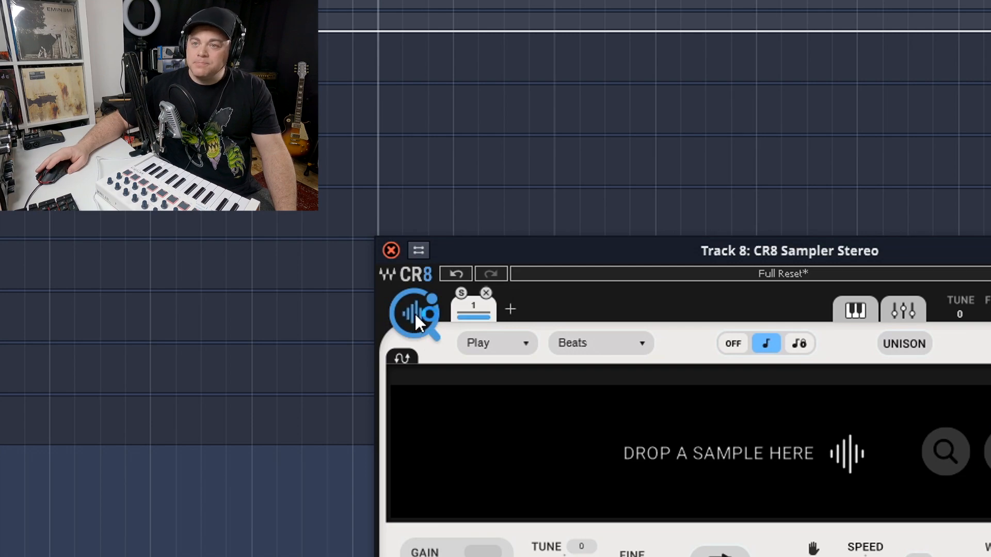
click(414, 312)
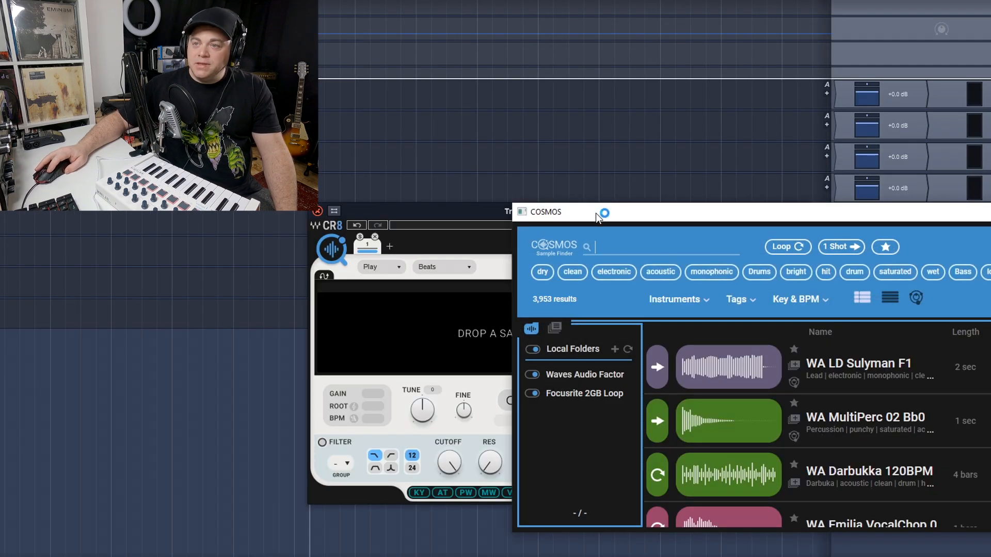
drag(590, 218, 519, 203)
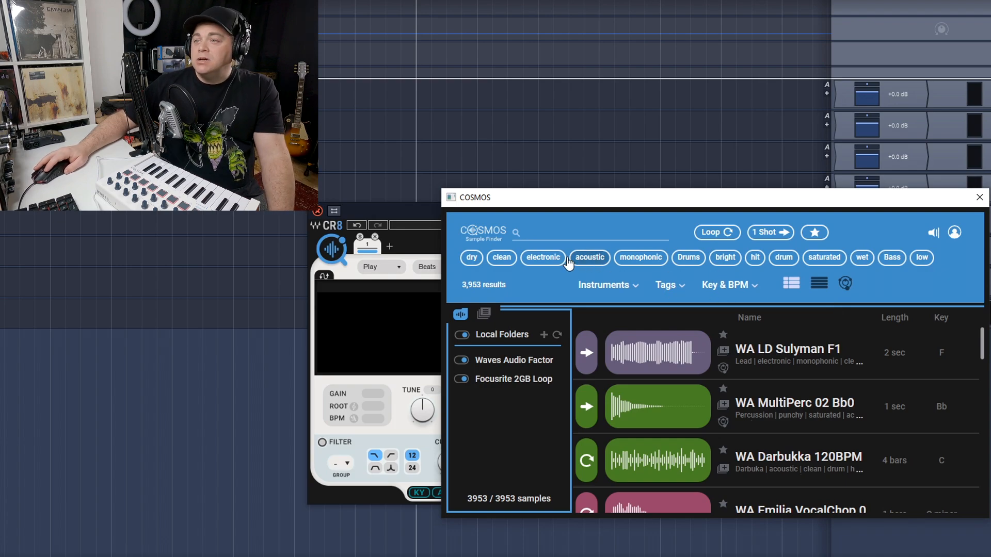
Filter the sample library to Drums and sort the results by length, longest first
click(690, 259)
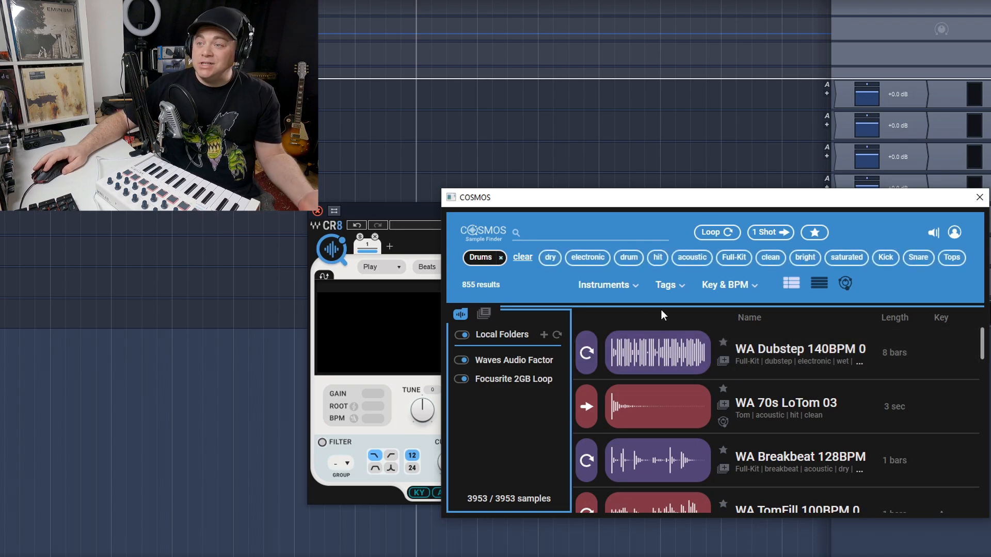
scroll(661, 413, down, 1)
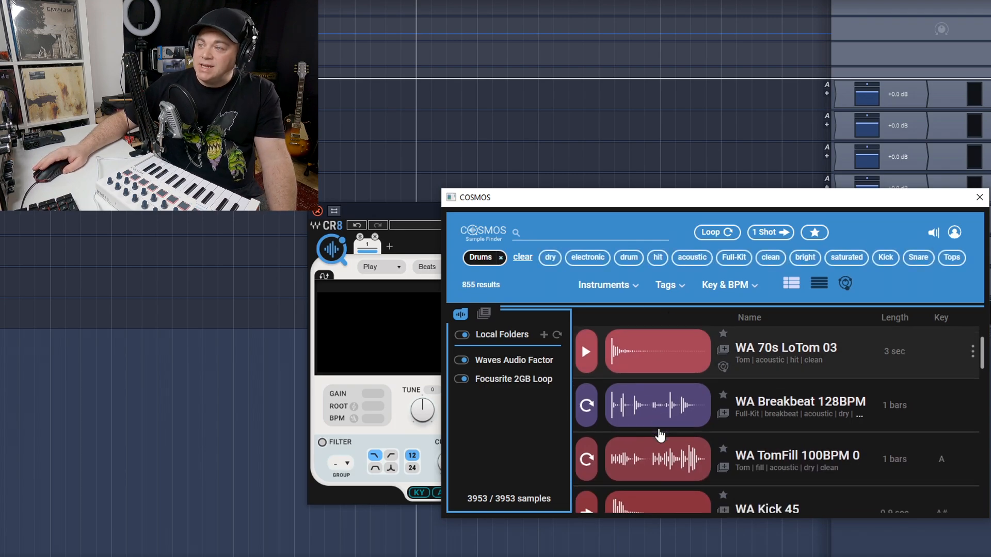
scroll(660, 436, down, 1)
scroll(912, 416, down, 1)
scroll(869, 369, up, 1)
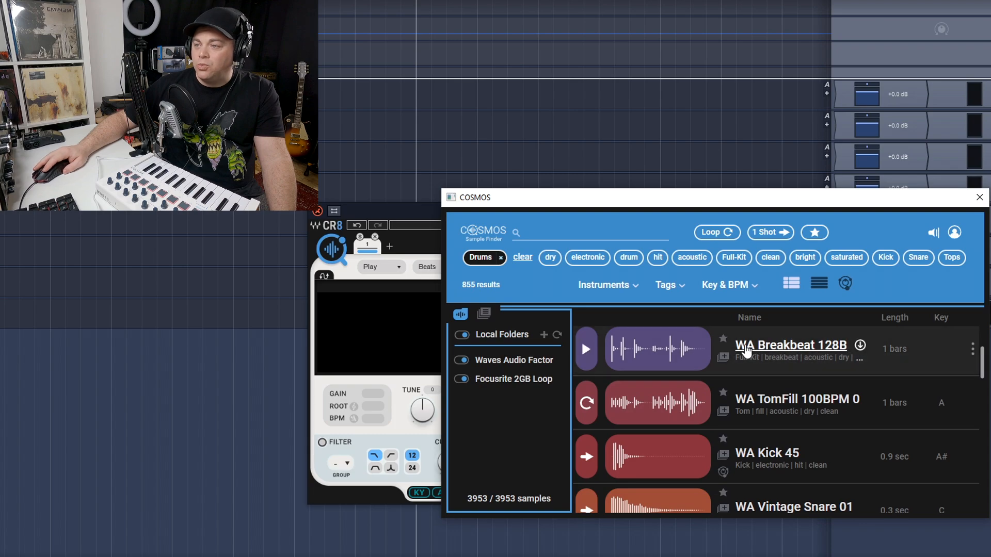
scroll(620, 418, down, 1)
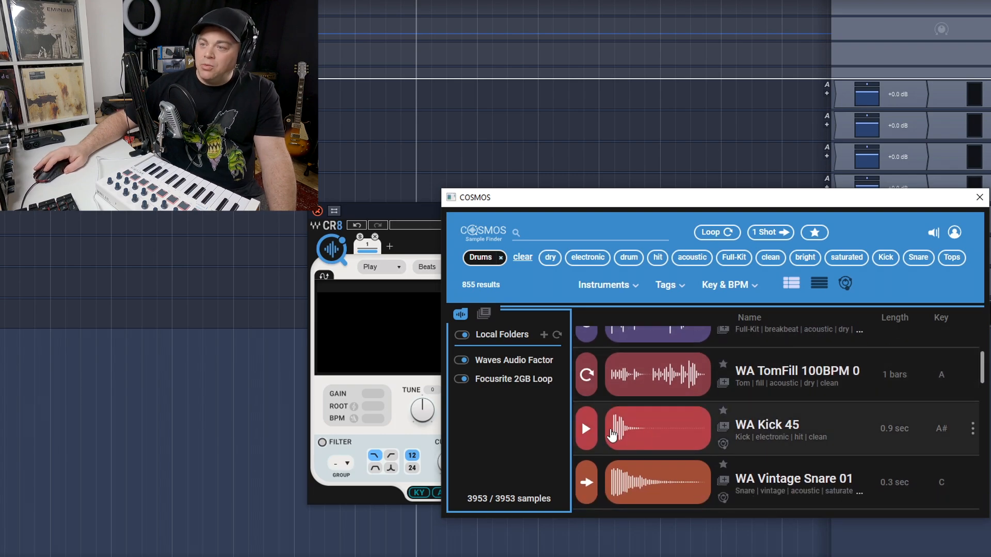
scroll(763, 436, up, 3)
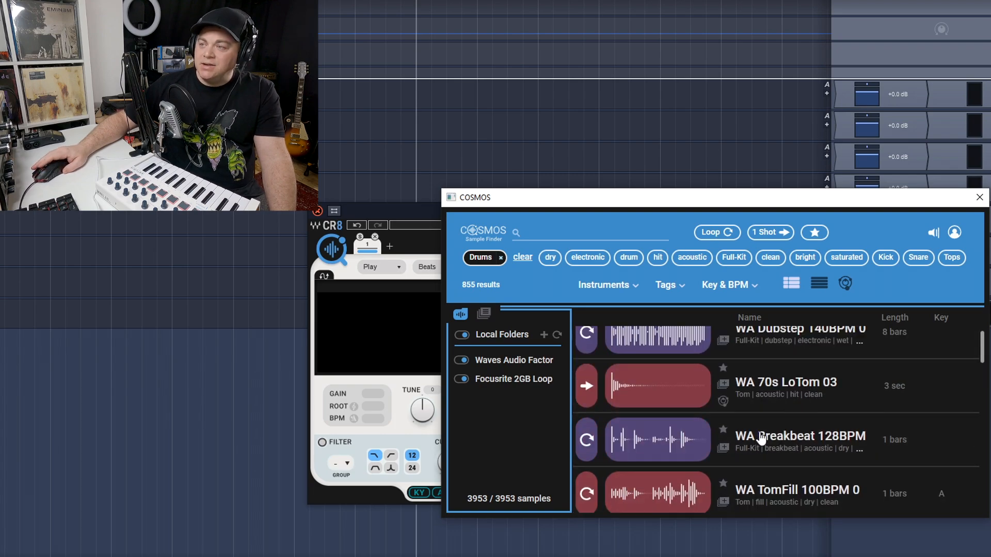
click(897, 319)
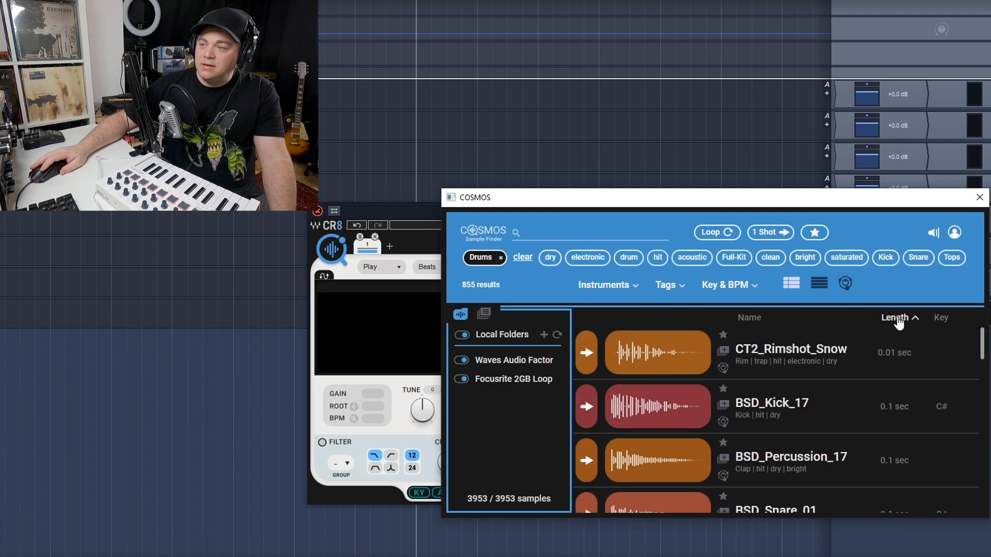
click(897, 318)
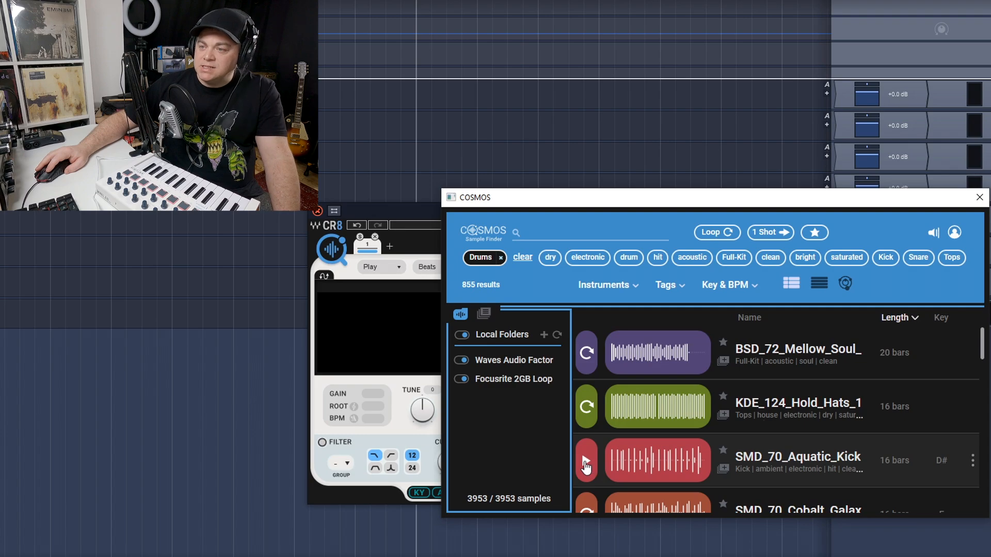
Audition the long drum loops one after another, down to the second WA Beatmaker 90BPM loop
scroll(587, 467, down, 1)
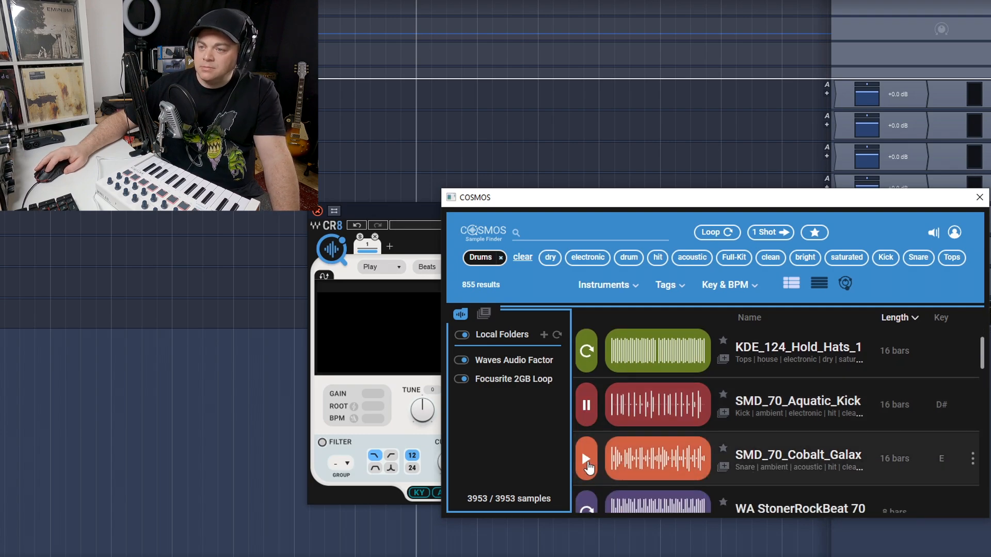
scroll(614, 465, down, 2)
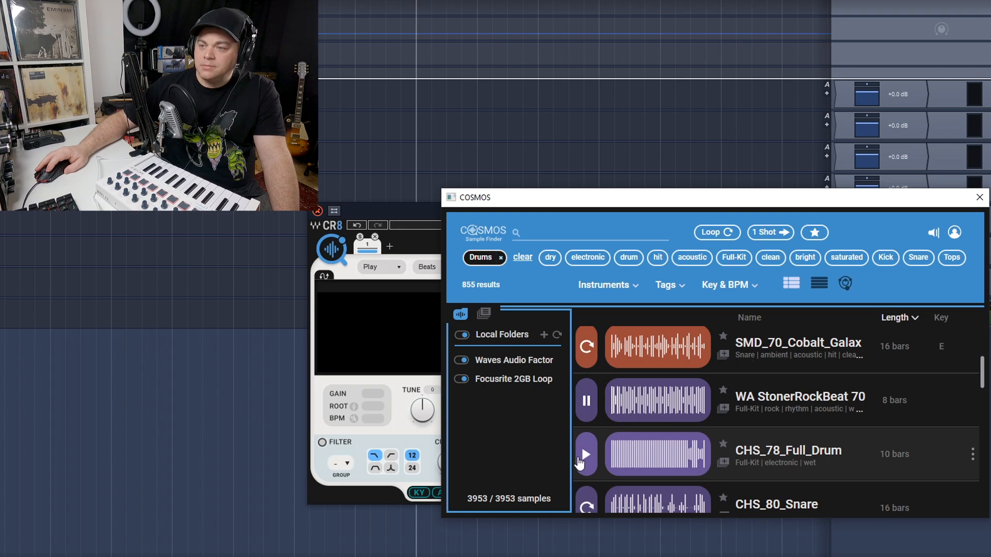
click(578, 463)
scroll(614, 459, down, 1)
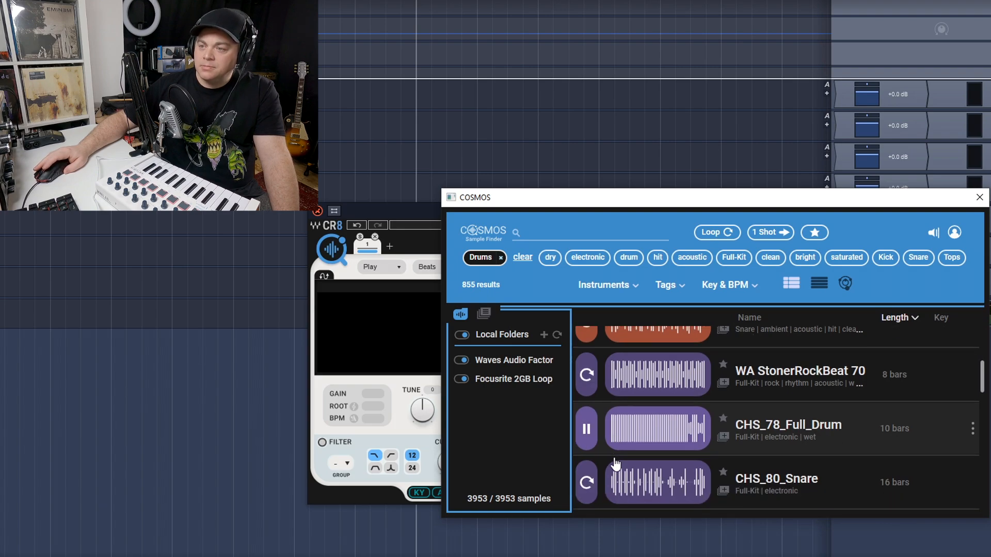
click(585, 480)
scroll(627, 473, down, 2)
click(587, 455)
scroll(587, 456, down, 1)
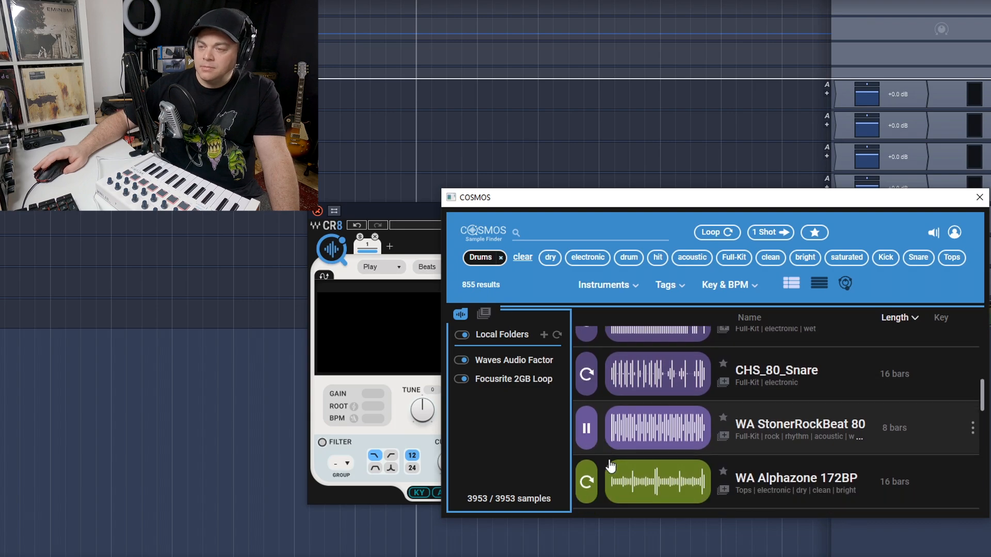
click(586, 480)
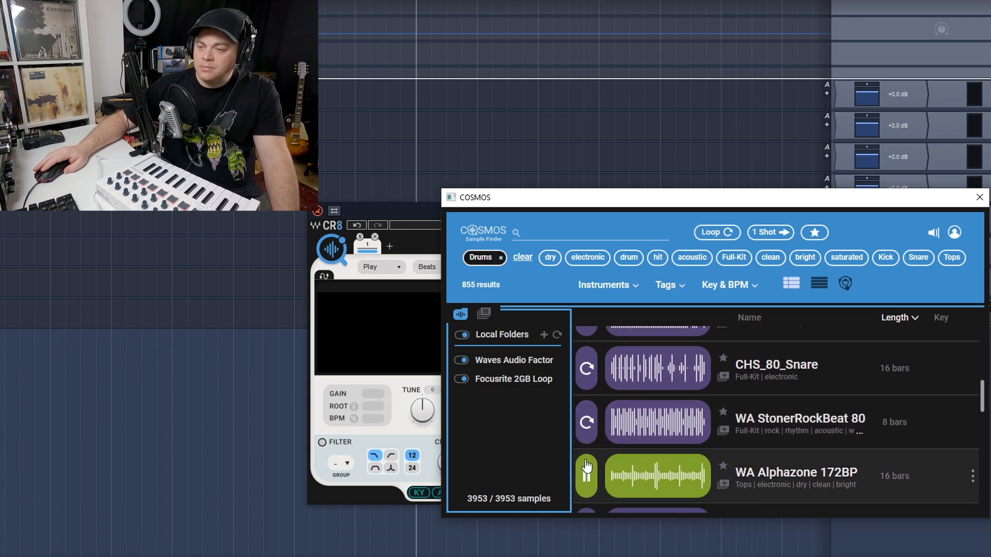
scroll(586, 466, down, 3)
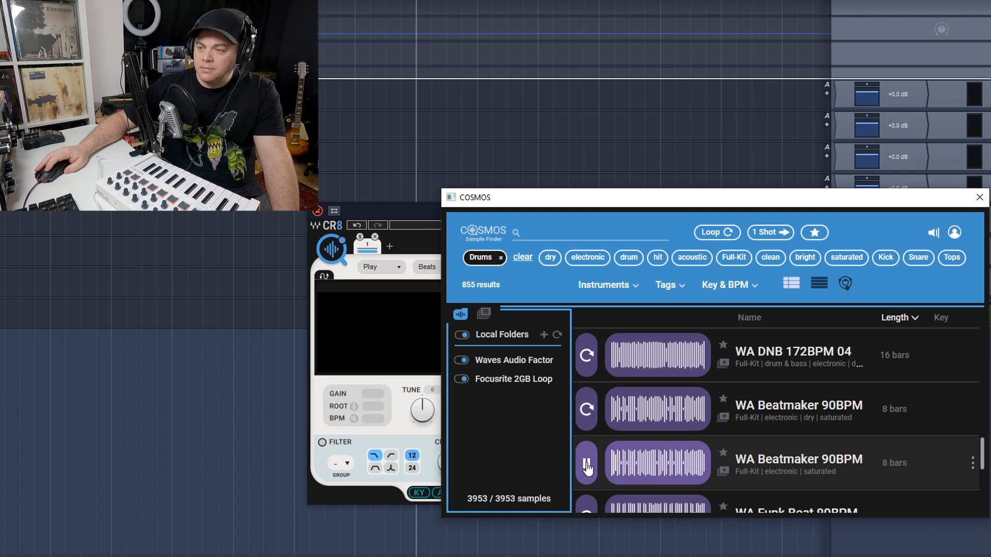
scroll(587, 467, down, 1)
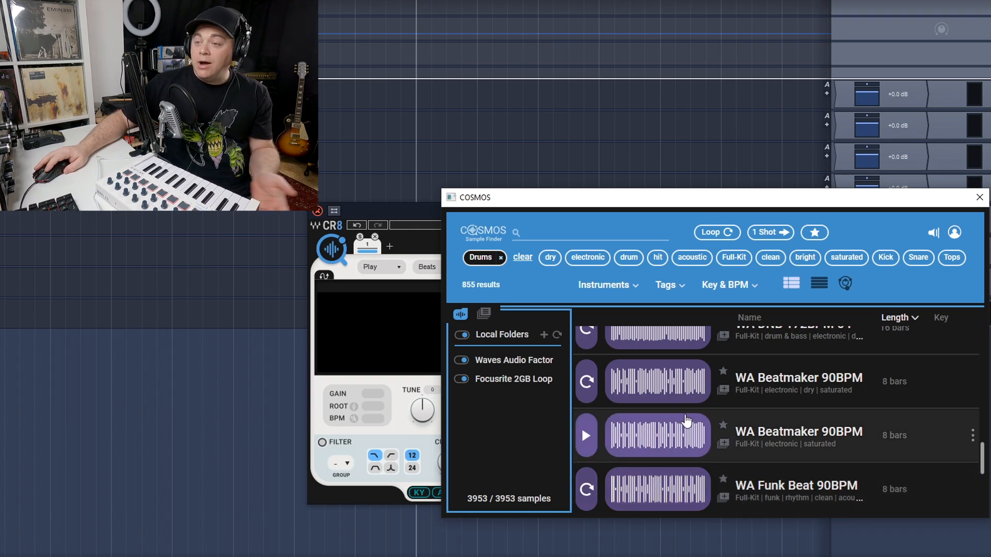
Load the second WA Beatmaker 90BPM loop into the sampler's first slot and close the sample finder
drag(671, 435, 374, 245)
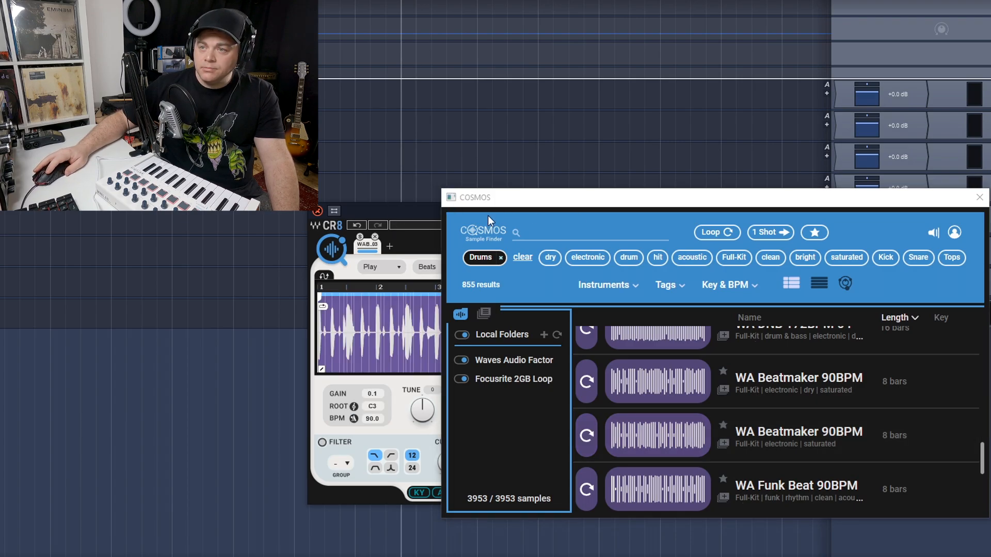
click(980, 198)
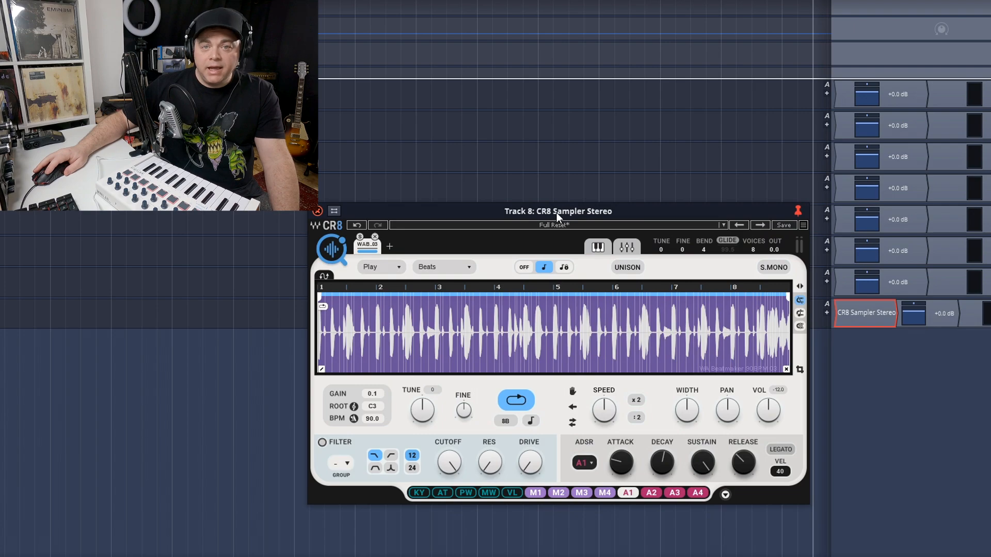
drag(556, 212, 549, 187)
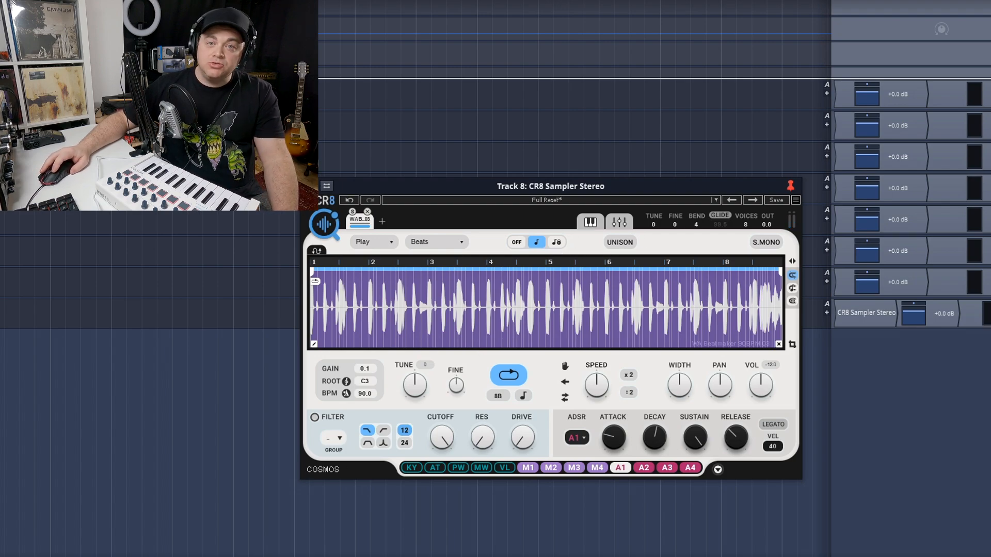
Audition the loop across the keyboard zones and restrict its pitch range to B2–F3
click(589, 222)
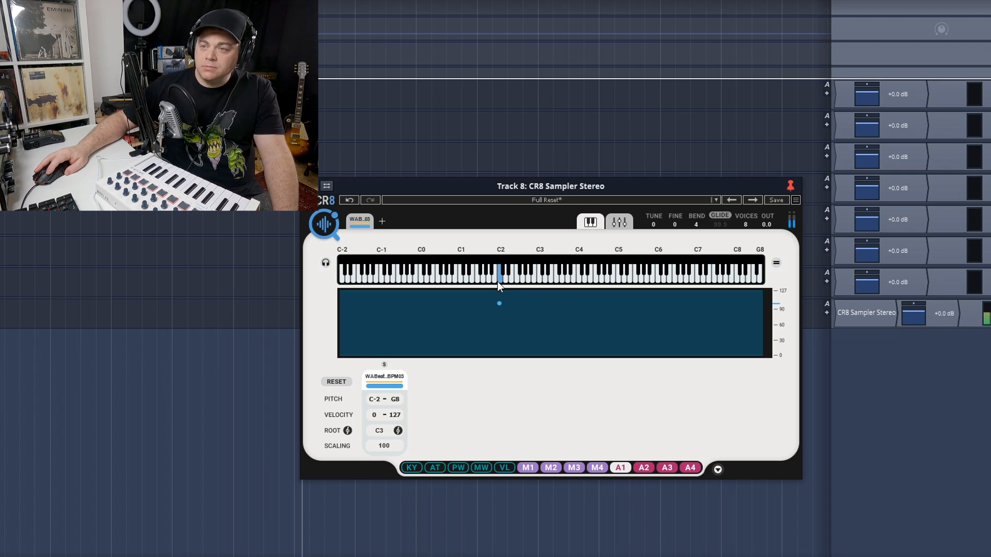
drag(497, 281, 513, 280)
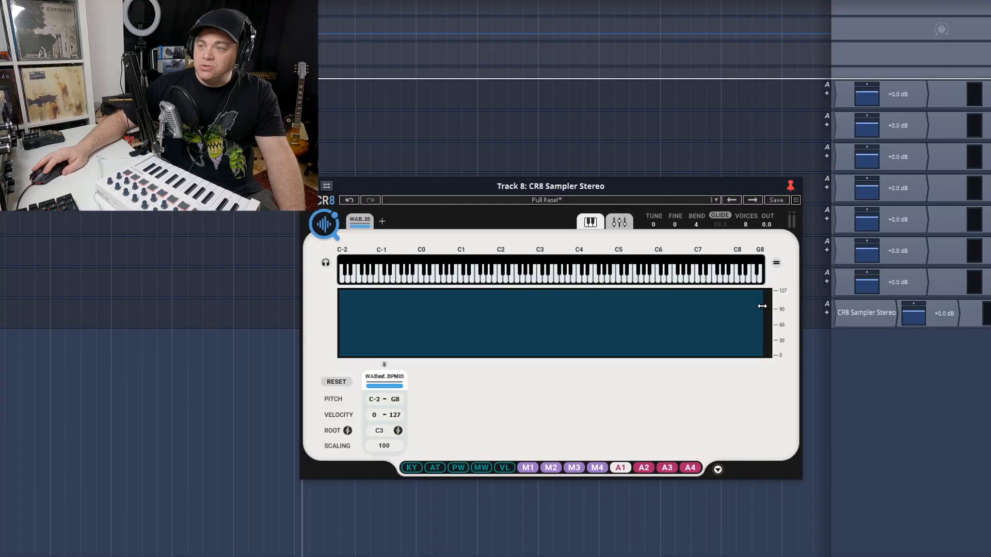
drag(762, 306, 558, 305)
drag(339, 305, 536, 318)
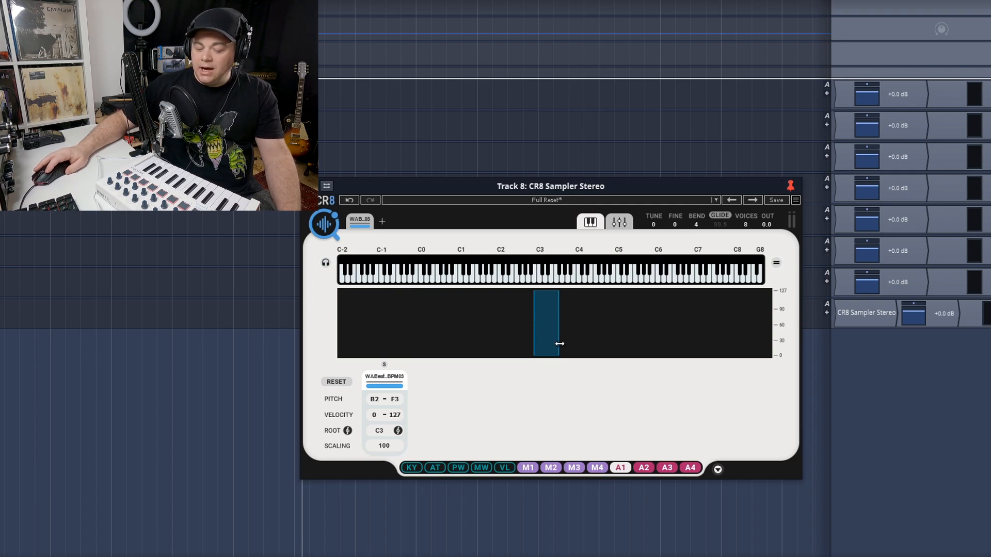
click(543, 270)
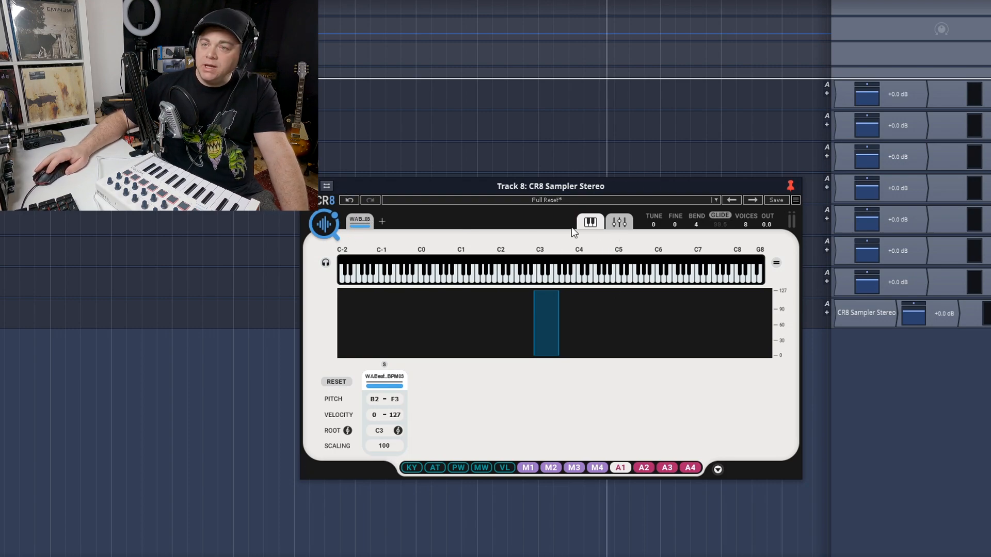
Look through the loop's waveform editor, the mixer view and the keyboard zones
click(353, 219)
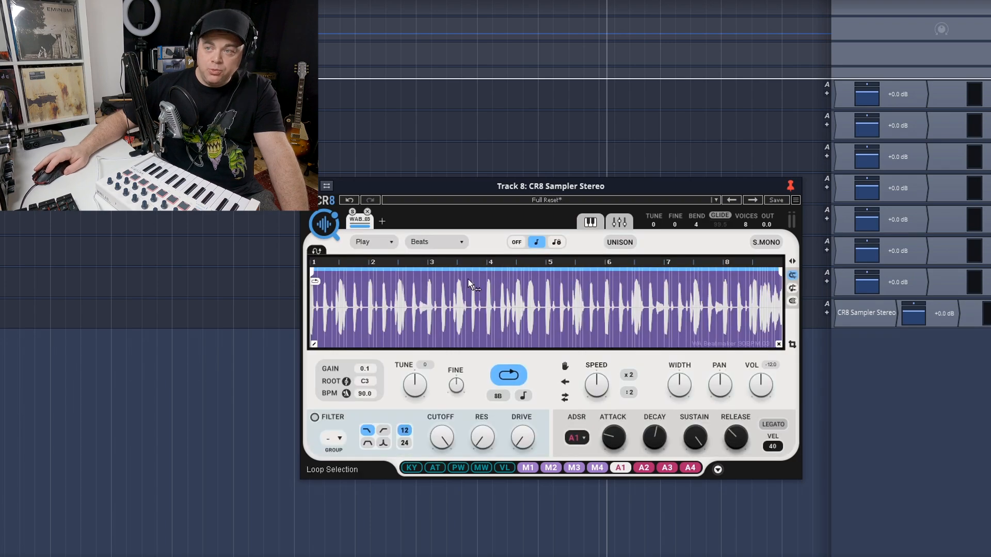
click(618, 227)
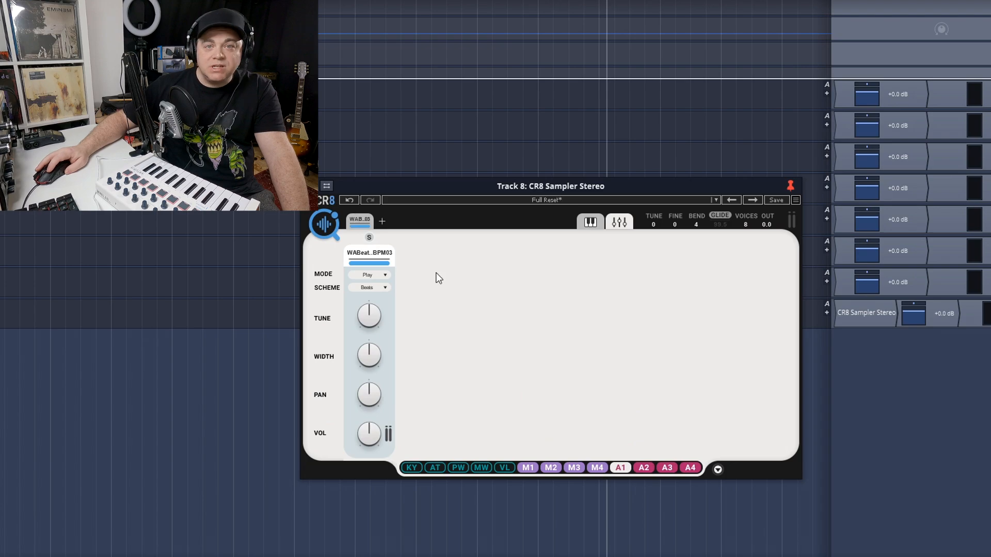
click(590, 222)
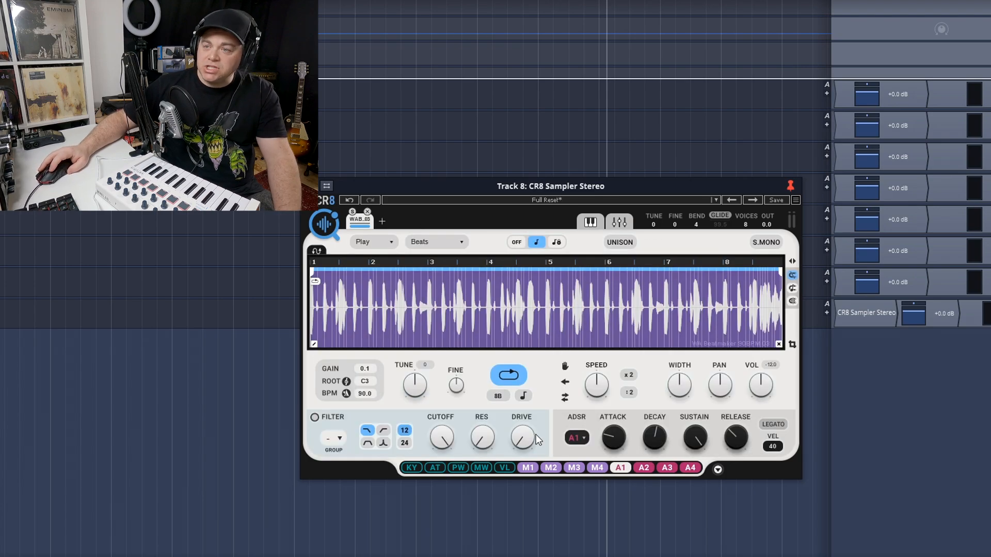
Toggle looping off and on, and shorten the loop region to run from just before bar 3 to just after bar 5
click(506, 378)
click(507, 377)
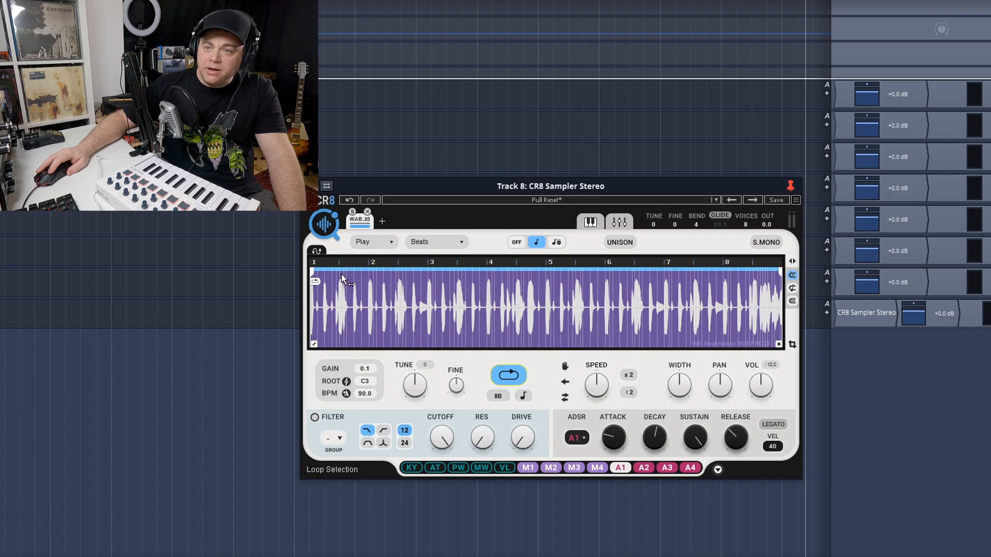
drag(310, 271, 437, 283)
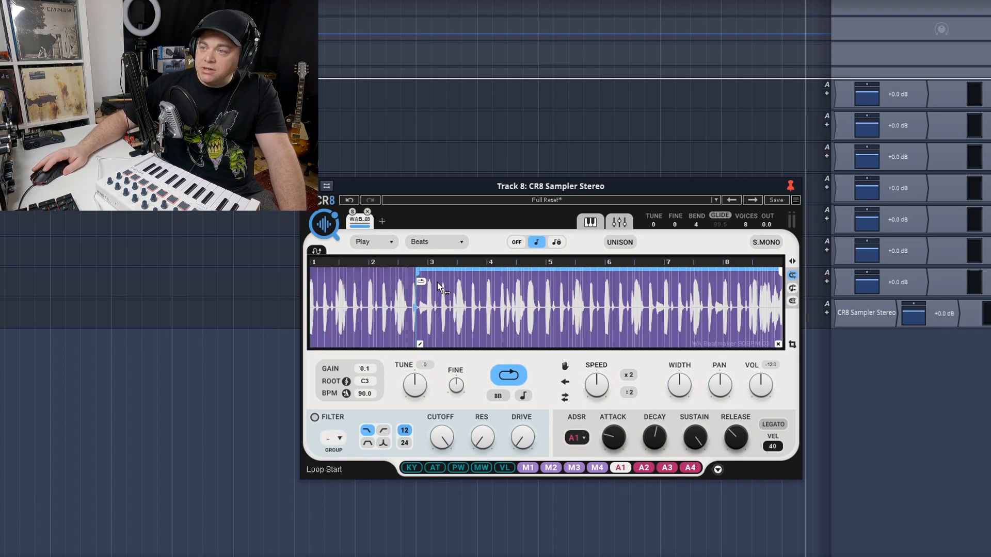
mouse_move(780, 268)
mouse_down()
mouse_move(543, 265)
mouse_move(557, 267)
mouse_up()
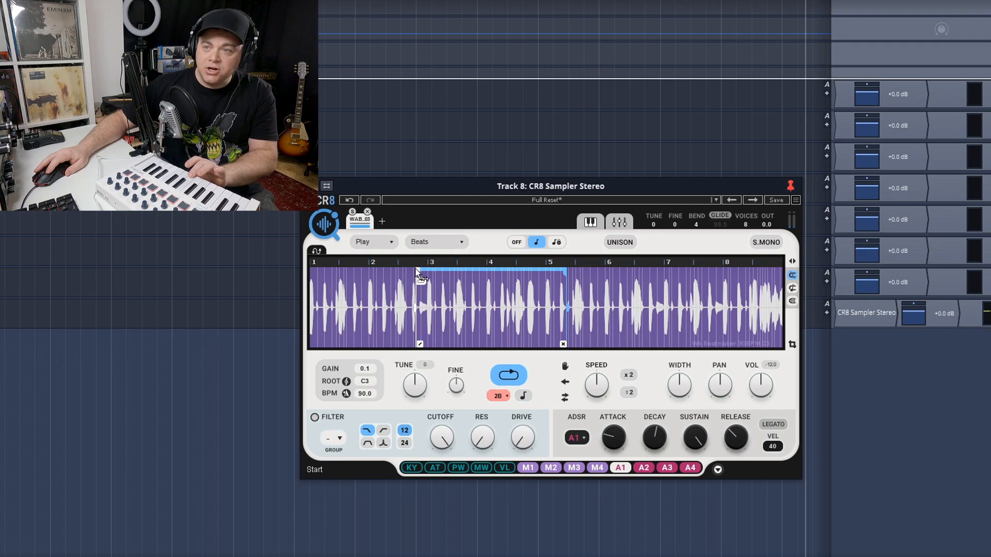
Try a fade-in and fade-out on the shortened loop, and restore the loop region to the full eight bars without fades
drag(420, 344, 447, 344)
drag(566, 345, 512, 345)
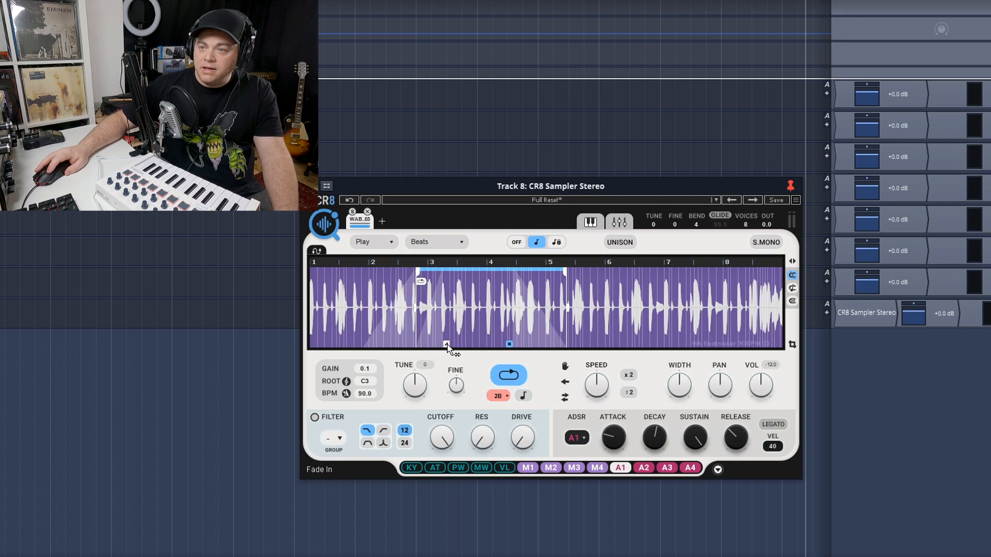
drag(447, 345, 420, 345)
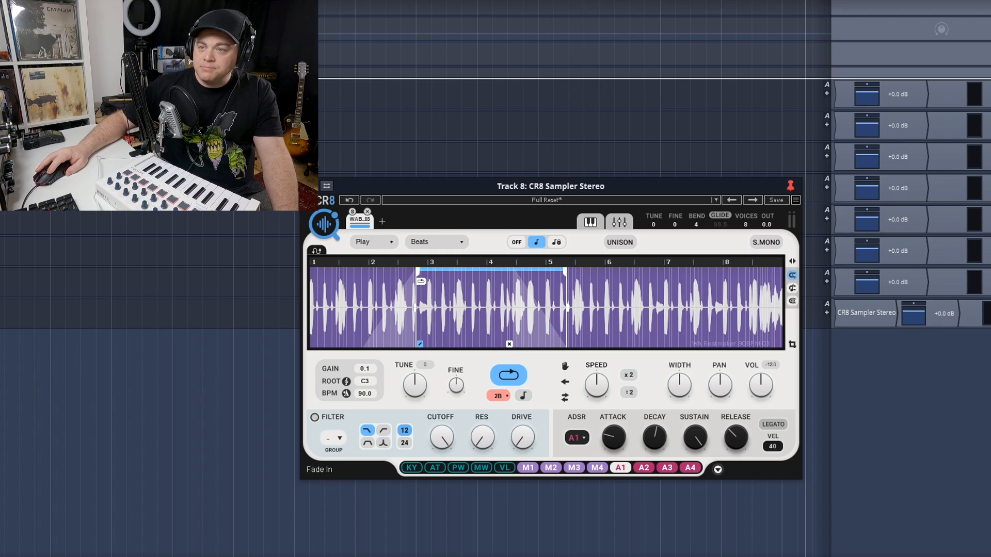
drag(508, 344, 563, 344)
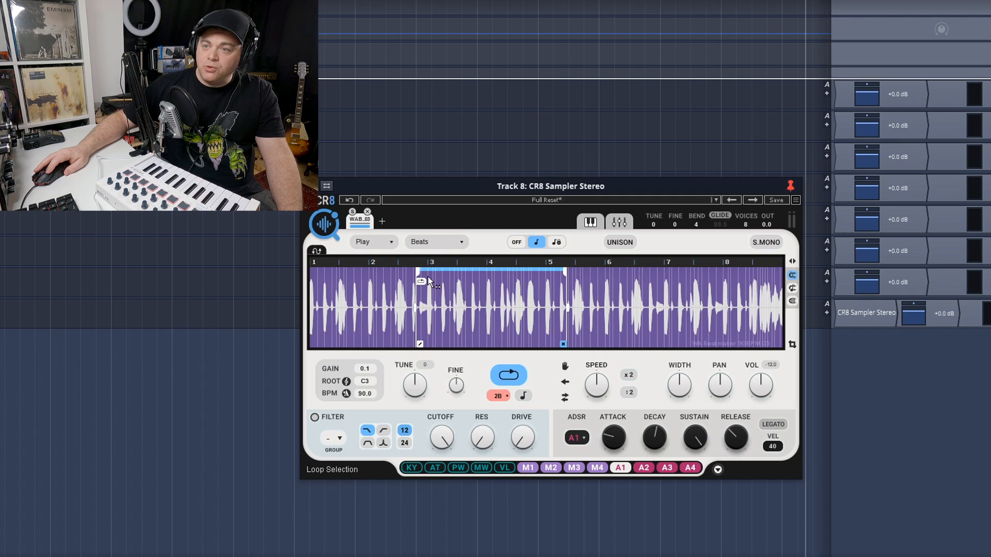
drag(415, 271, 312, 271)
drag(564, 271, 781, 272)
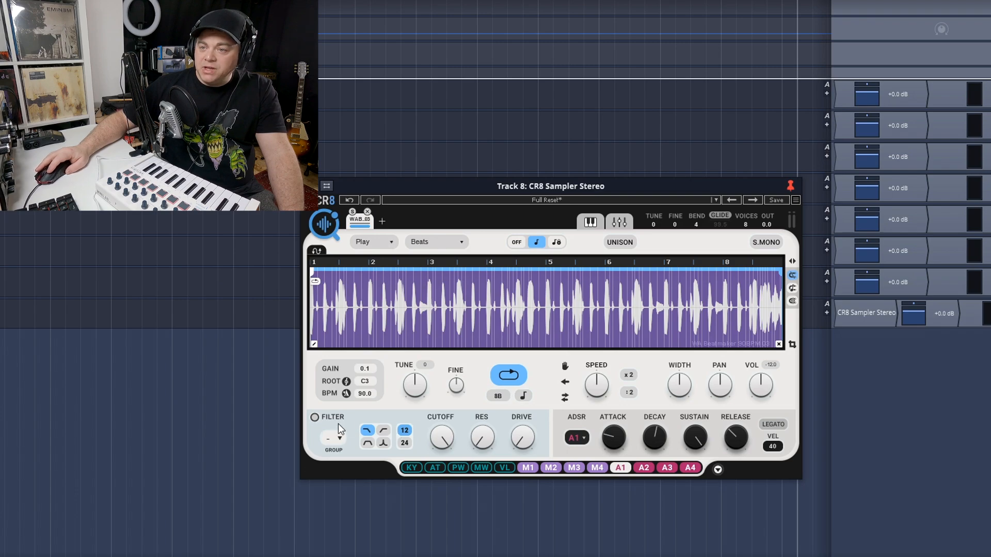
Enable the filter on the drum loop and raise its drive and resonance slightly
click(314, 417)
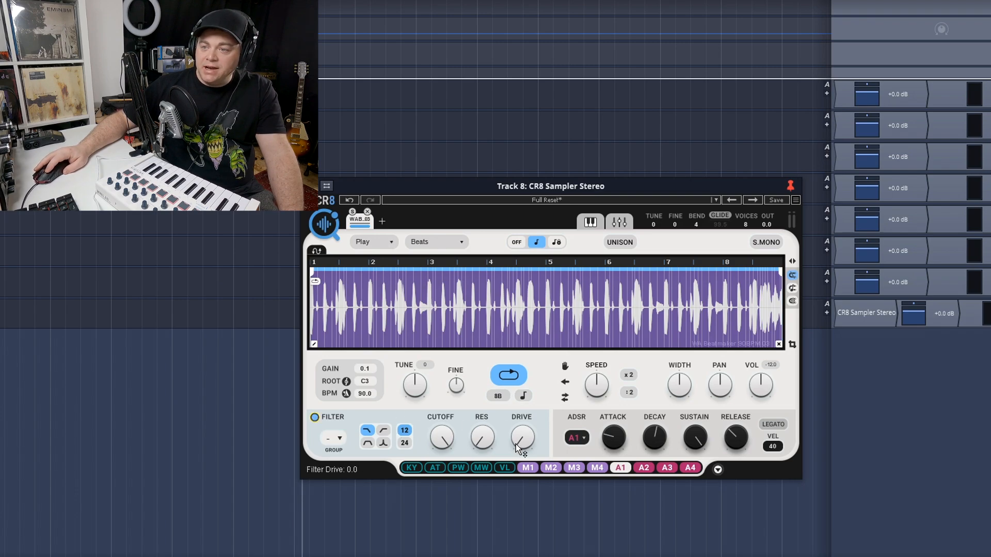
drag(524, 443, 481, 447)
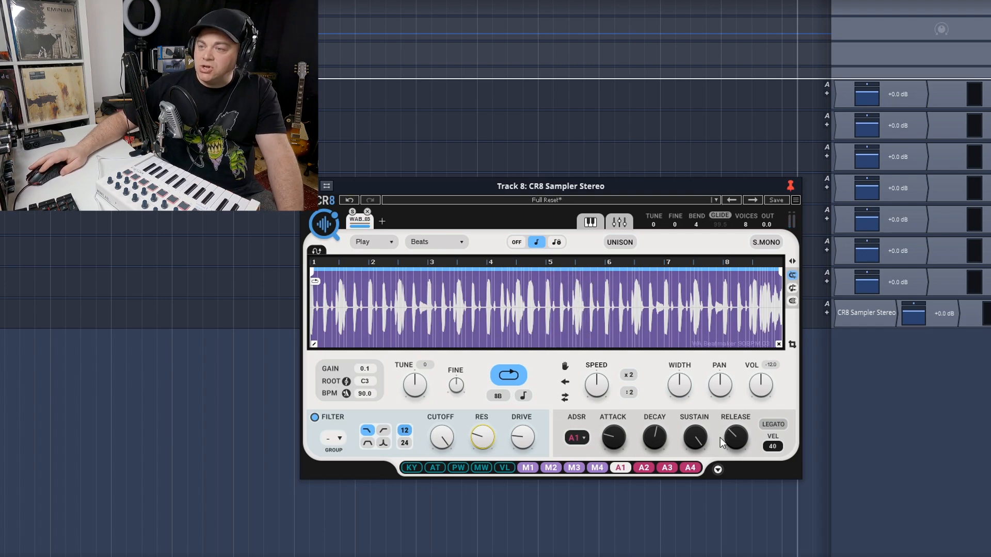
Expand the modulation section, try the Mod 3 sequencer on the filter's Drive, and set that modulation source back to None
click(717, 470)
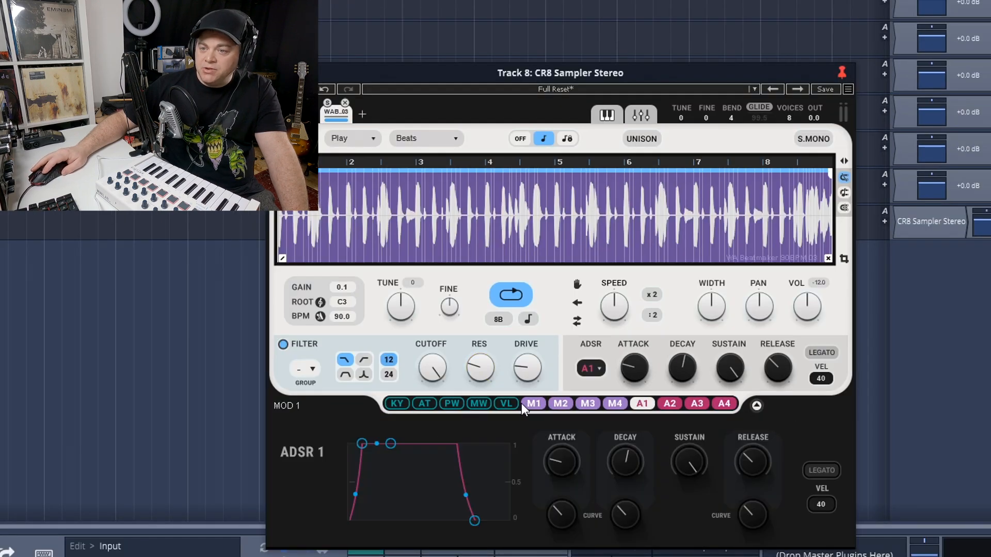
click(539, 402)
click(560, 404)
click(589, 404)
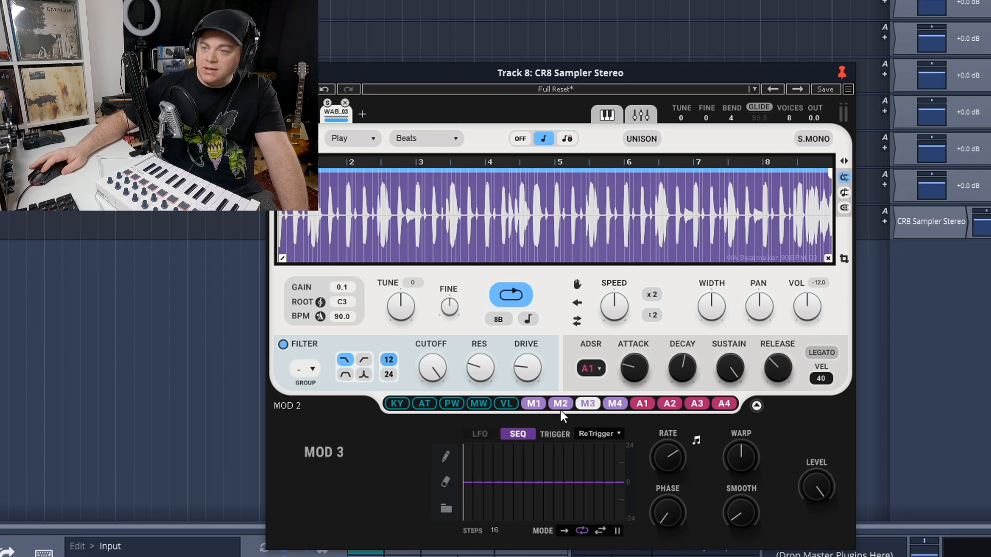
drag(587, 405, 529, 368)
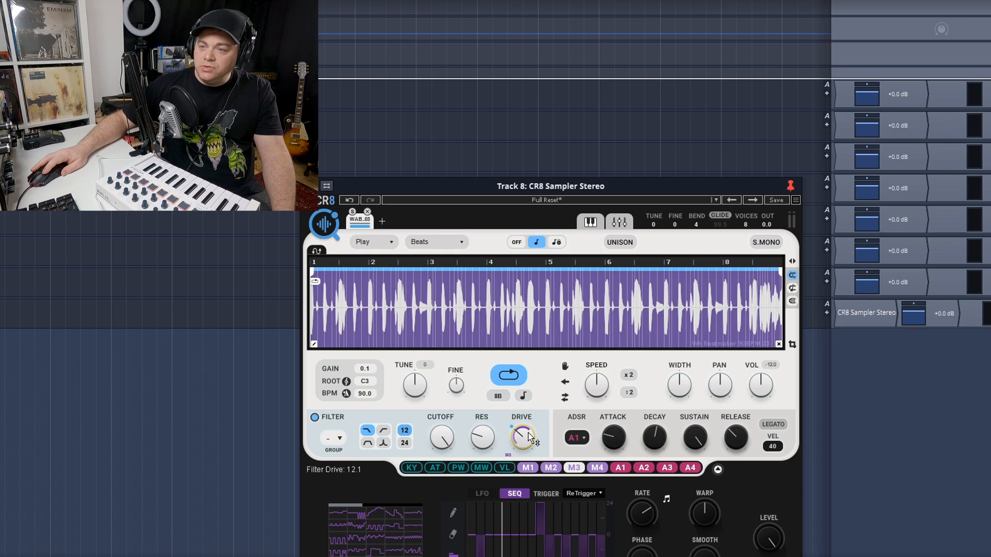
click(508, 456)
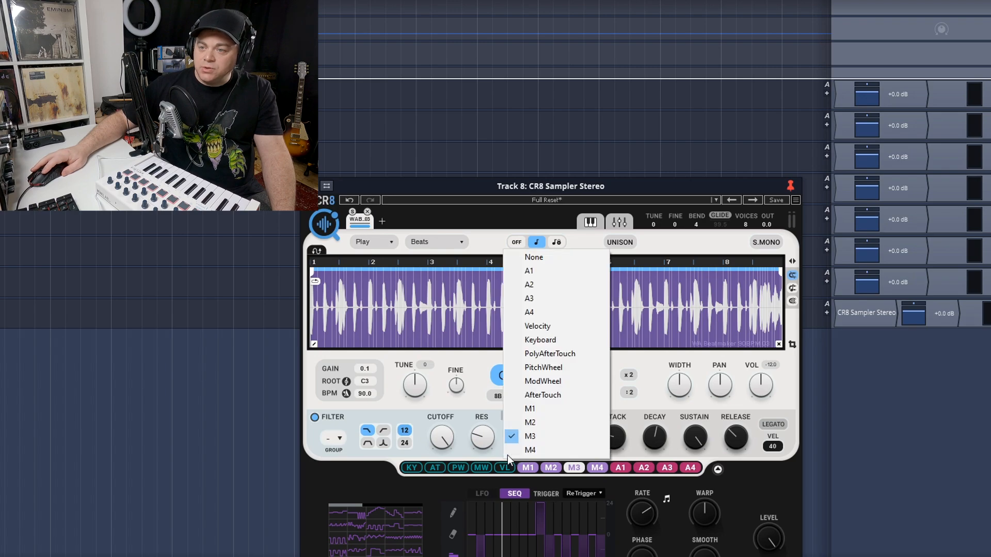
click(547, 256)
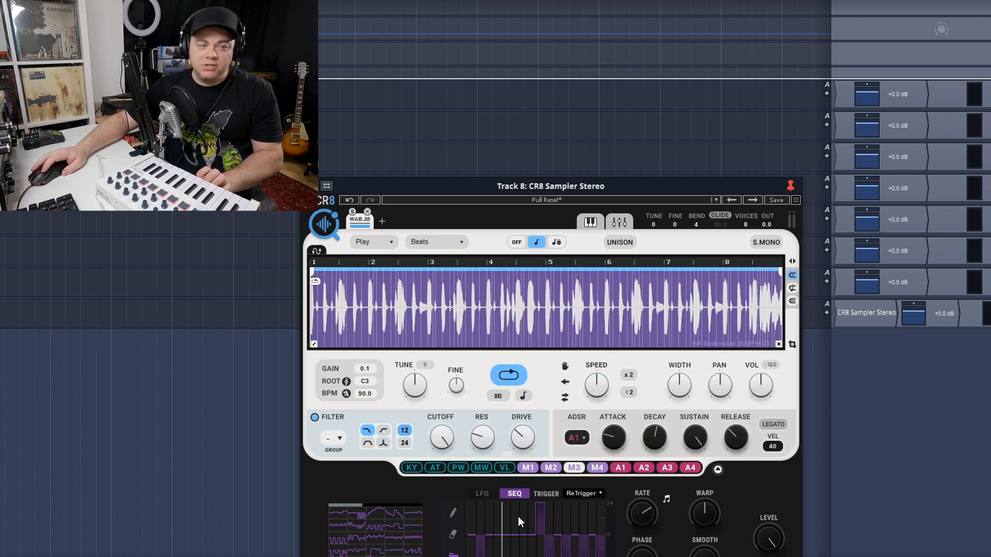
Try the sync type on Off and set it to Sync Lock
click(45, 505)
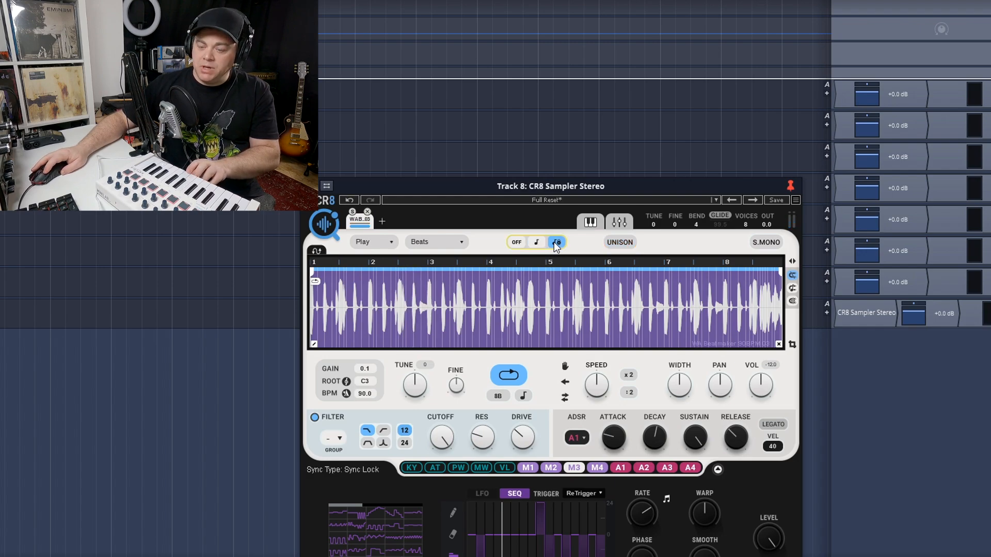
click(516, 241)
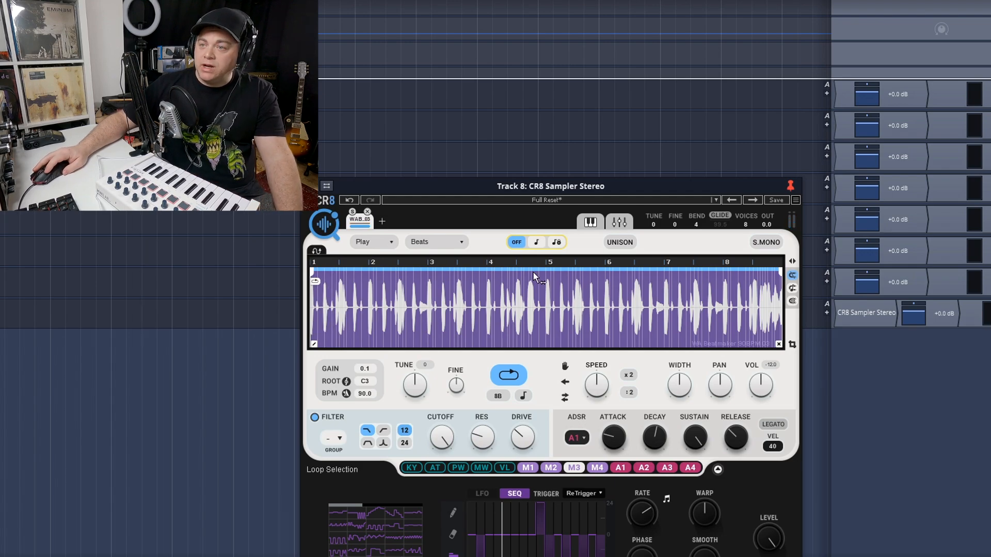
click(556, 242)
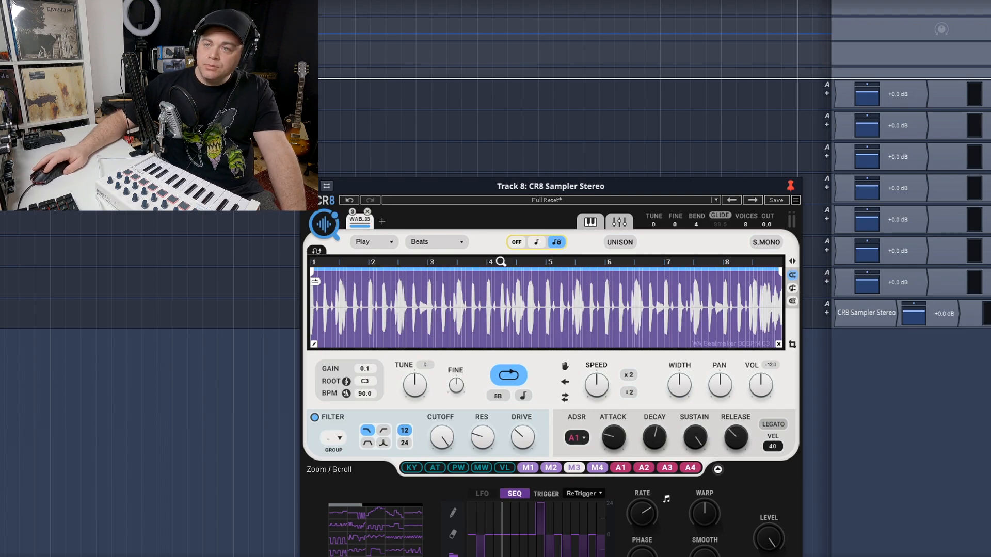
Try the Harmonic and Classic schemes on the drum loop and switch back to Beats
click(463, 239)
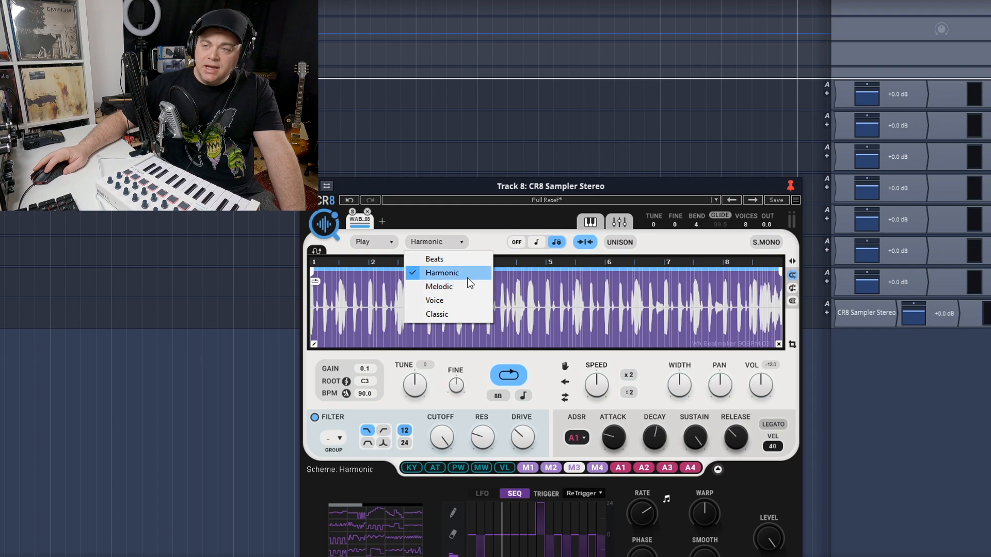
click(465, 314)
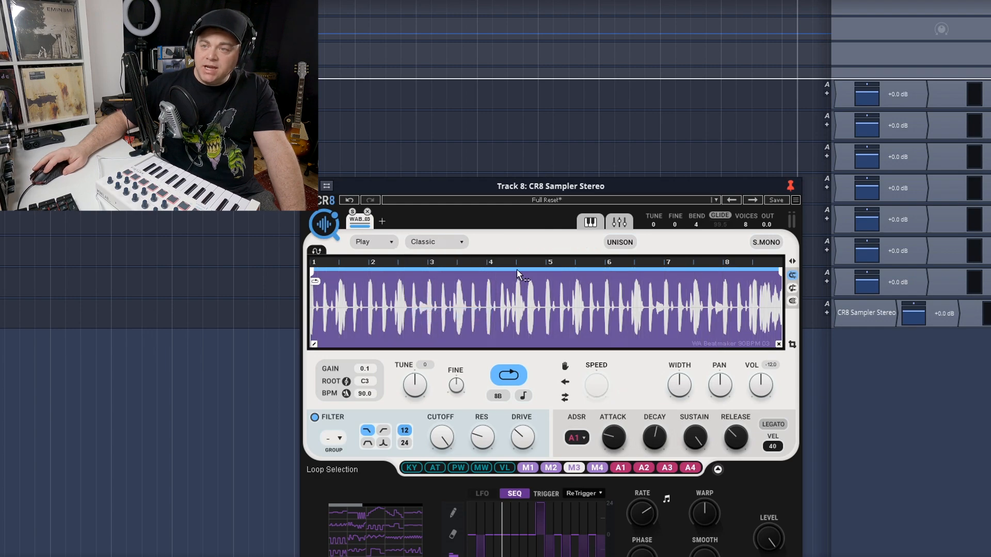
click(460, 245)
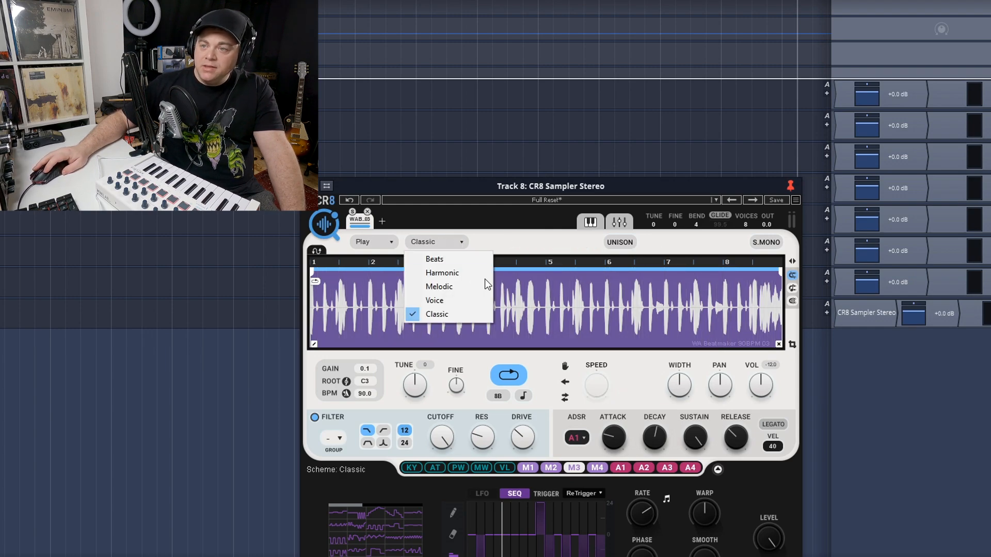
click(448, 262)
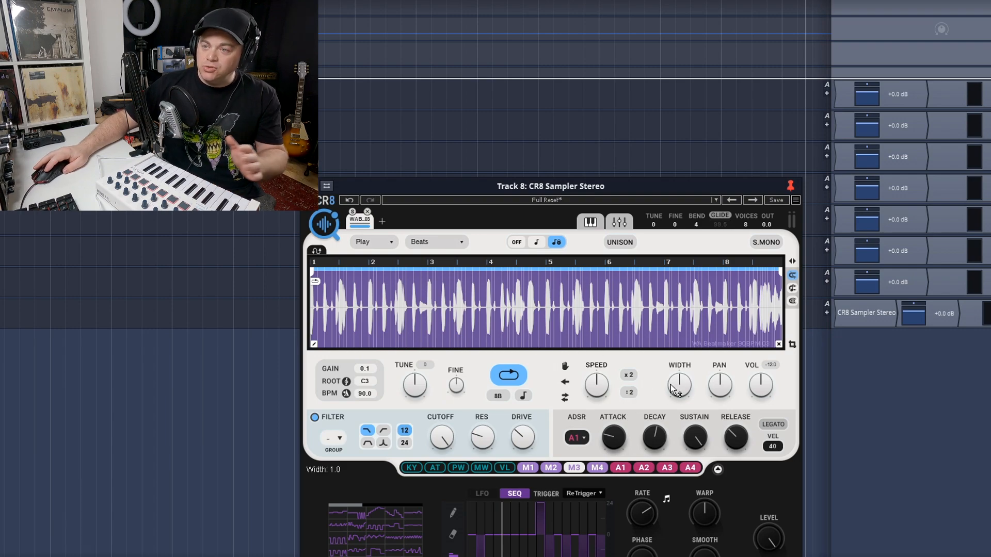
Add a second sample slot and, in COSMOS, replace the Drums filter with Bass
click(382, 221)
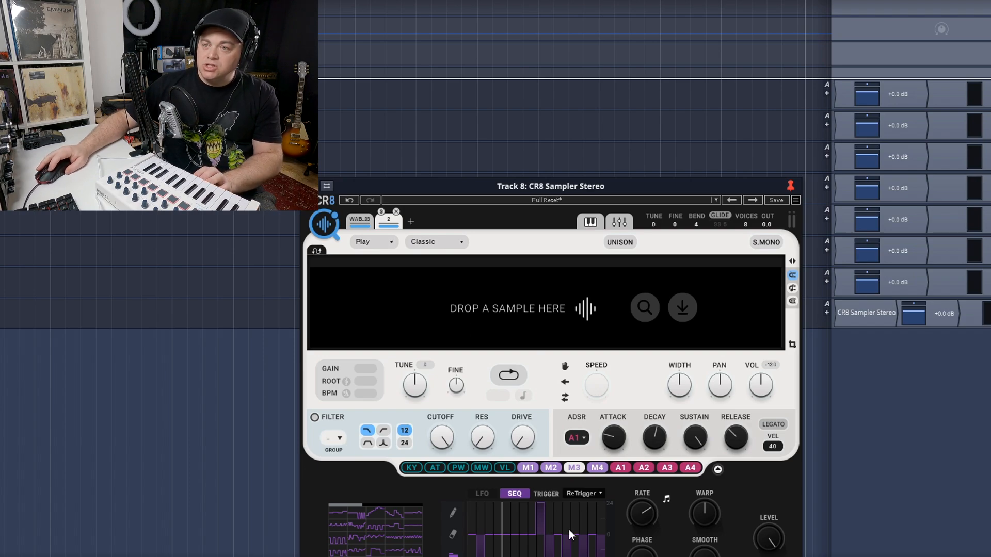
click(326, 228)
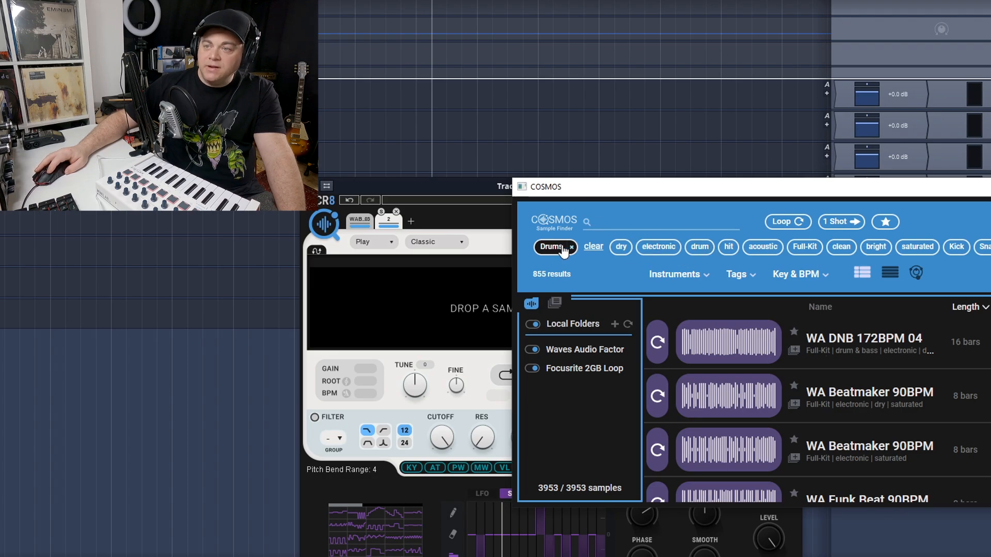
click(594, 249)
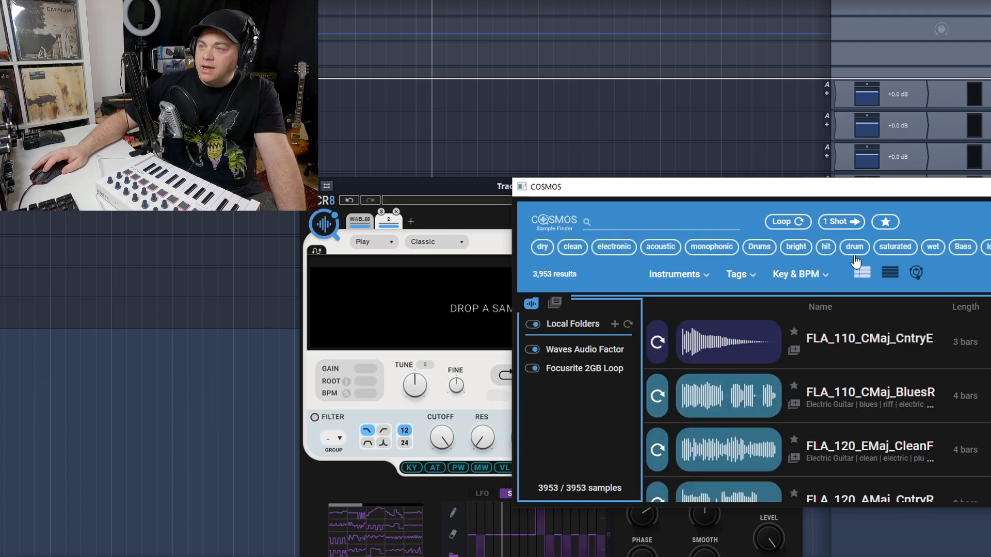
click(963, 247)
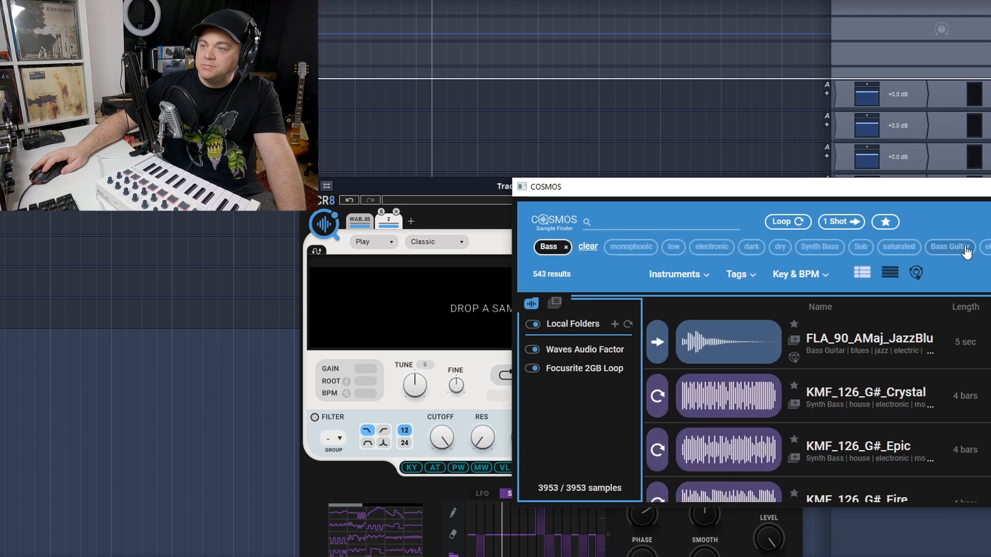
Audition the bass loops KMF_126_G#_Crystal and KMF_126_G#_Epic
click(657, 398)
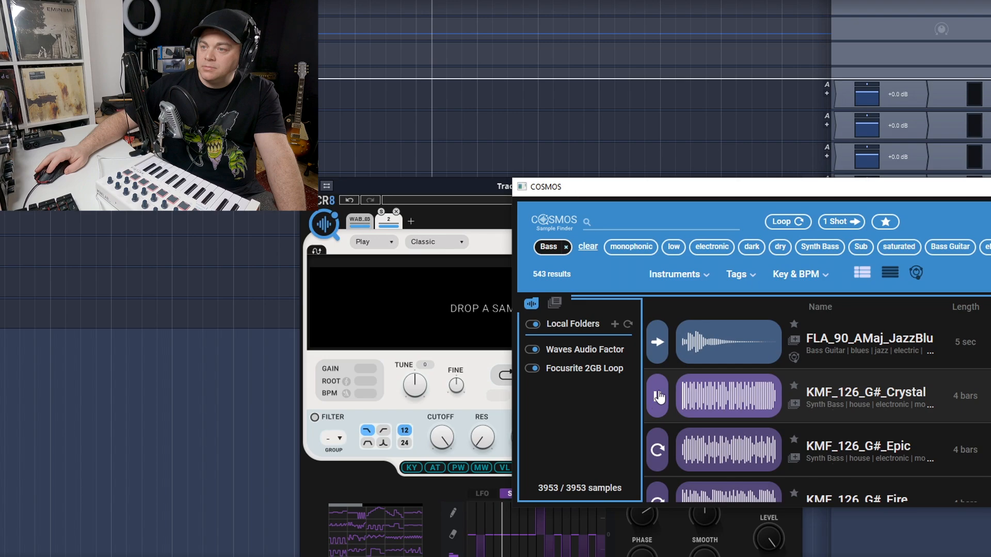
click(658, 453)
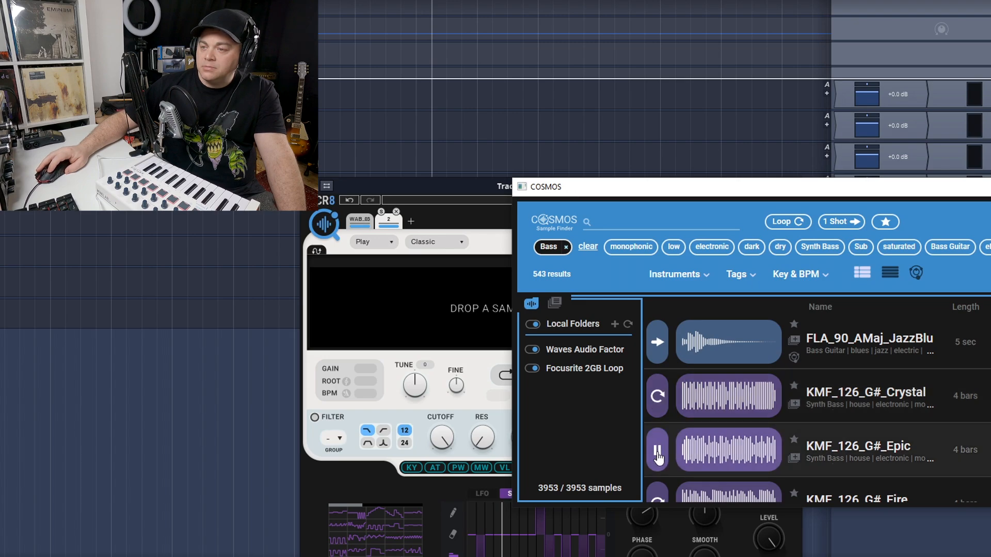
click(658, 457)
scroll(658, 455, down, 1)
scroll(658, 453, up, 1)
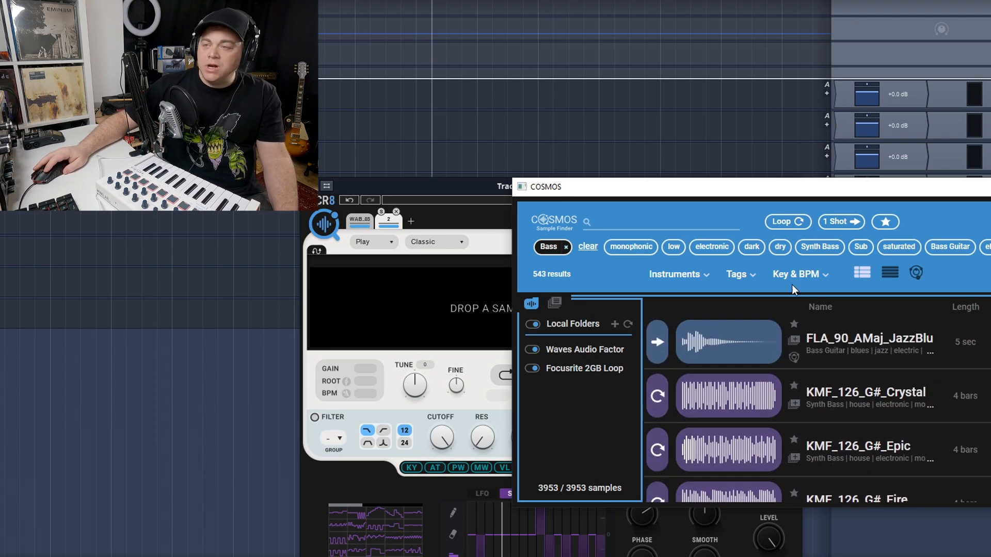
Narrow the bass samples to the Bass Guitar instrument
click(702, 276)
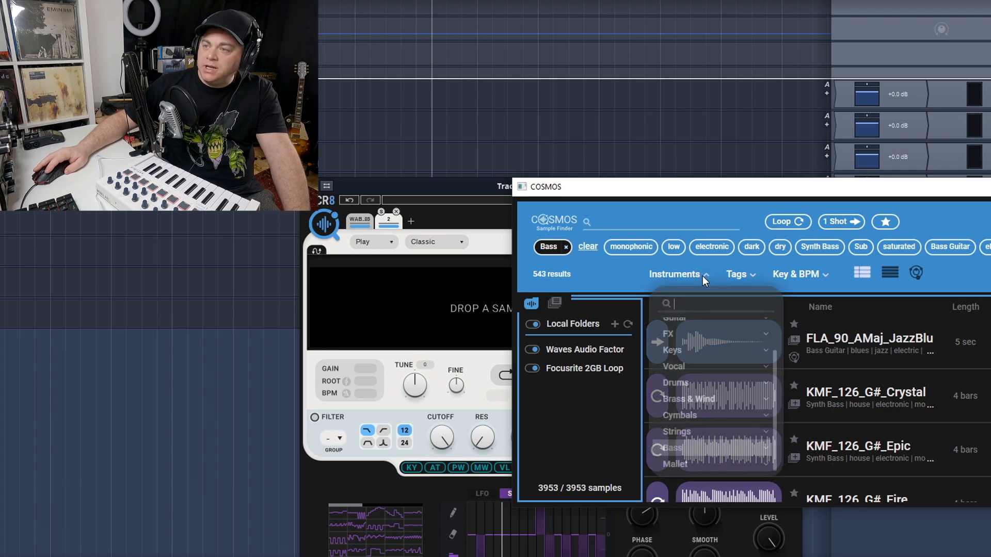
click(766, 449)
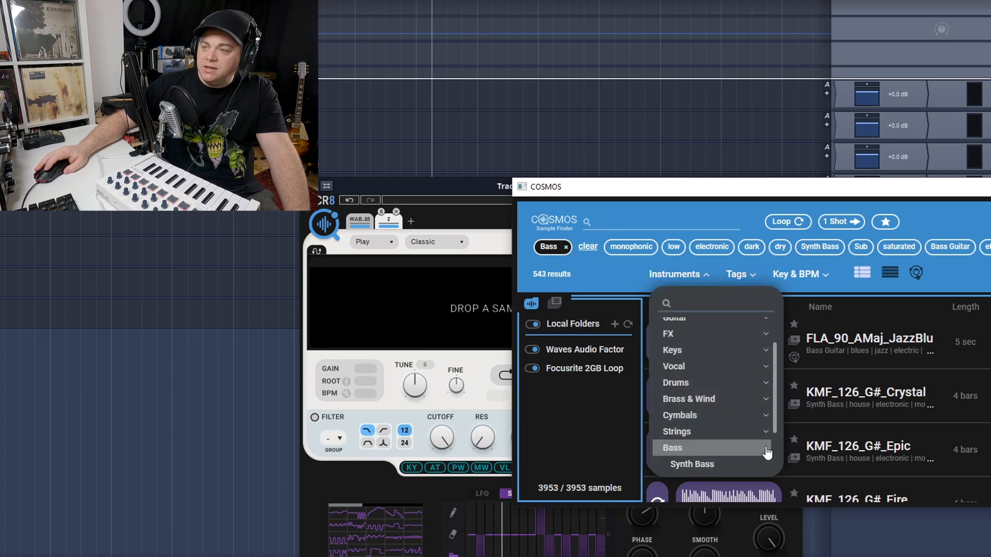
scroll(745, 440, down, 1)
scroll(745, 440, down, 3)
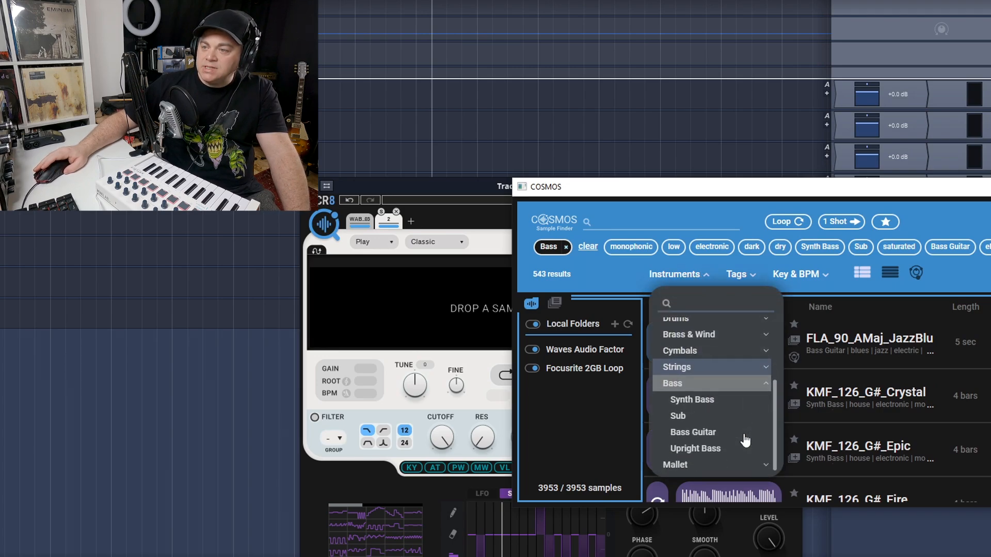
click(692, 433)
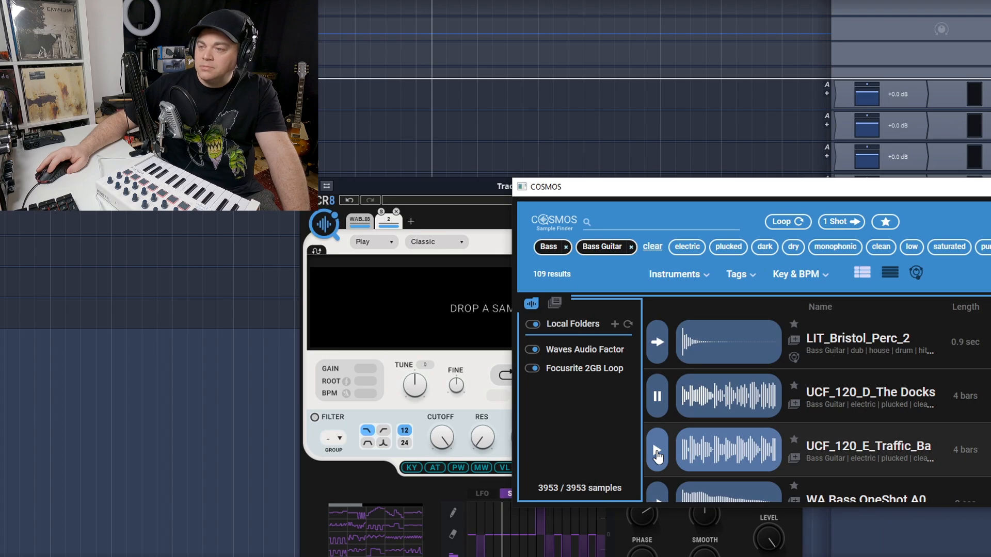
Audition the first bass guitar samples, from UCF_120_E_Traffic_Ba through WA Going Down Bass 1 to WA LiveBass Smooth2
click(657, 454)
scroll(657, 454, down, 1)
click(656, 454)
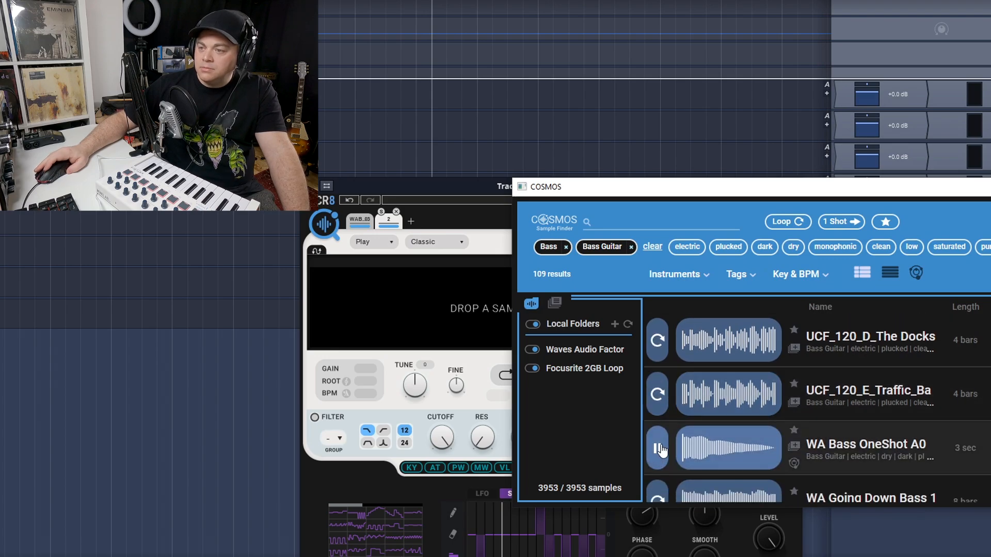
scroll(659, 444, down, 2)
click(660, 431)
scroll(665, 420, down, 2)
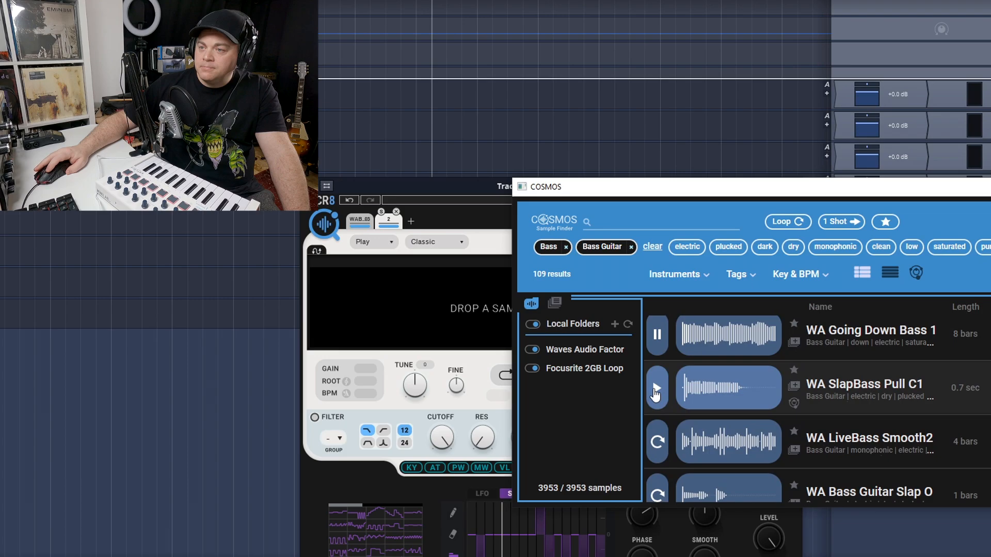
click(655, 395)
click(657, 441)
scroll(660, 449, down, 5)
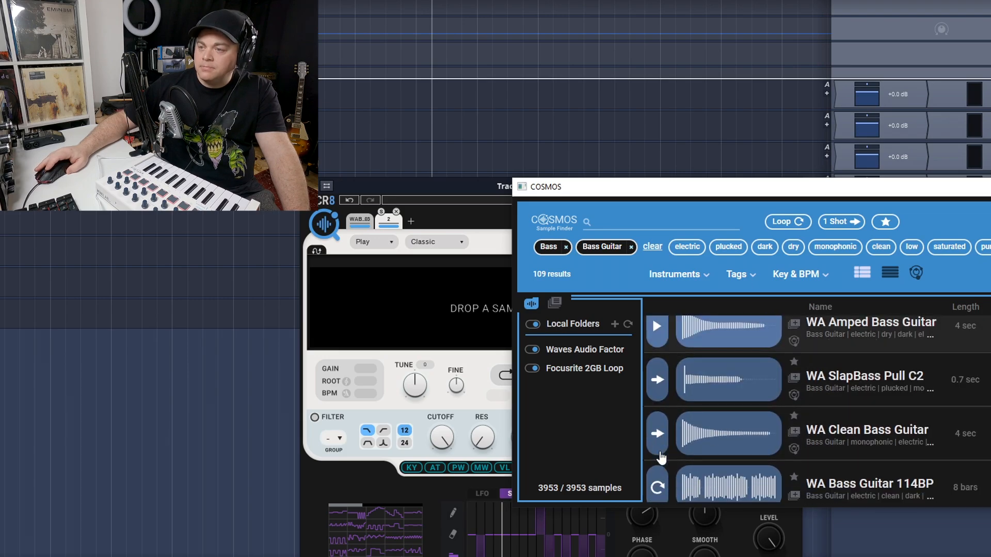
Audition WA Bass Guitar 114BP, WA Rhythmical Bass 1, WA Scaling Up Bass 14 and WA E Bass Modern Op
click(657, 487)
scroll(666, 454, down, 1)
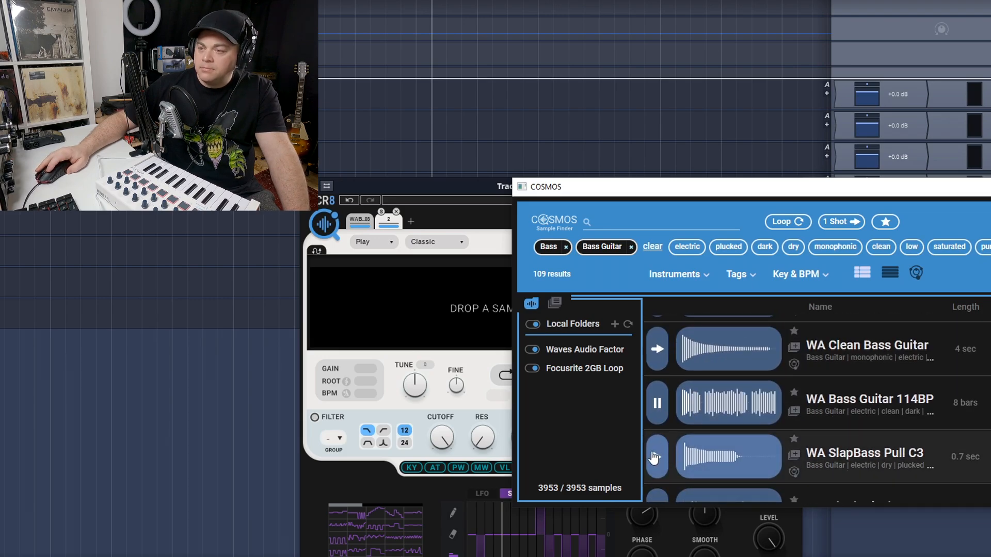
scroll(655, 455, down, 2)
click(655, 457)
scroll(666, 455, down, 3)
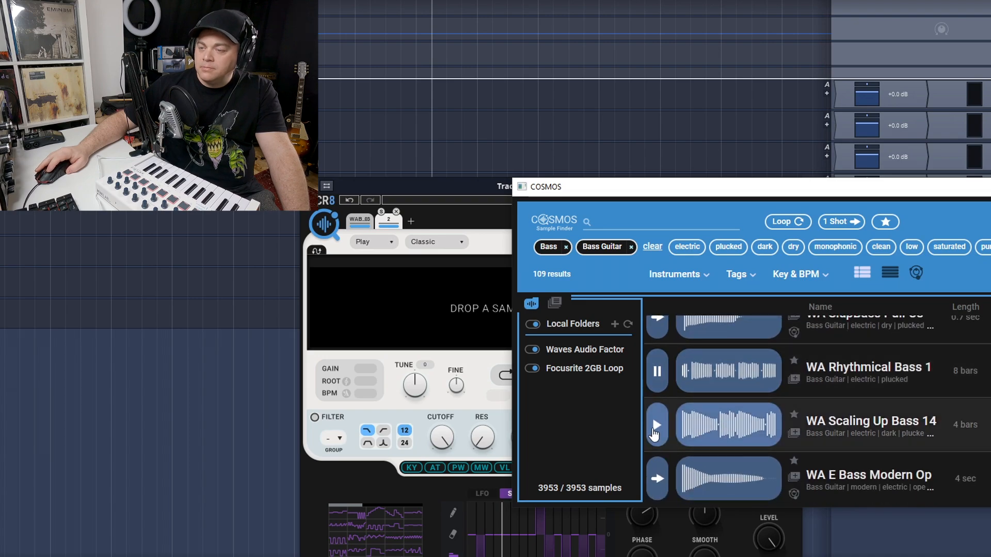
click(657, 428)
scroll(658, 449, down, 1)
click(658, 477)
Audition further bass guitar samples down the list, including WA Amped Bass Guitar and WA Bass Guitar Picked
scroll(658, 475, down, 3)
click(657, 472)
scroll(656, 455, down, 3)
scroll(653, 429, down, 2)
click(657, 435)
click(657, 488)
scroll(671, 474, down, 2)
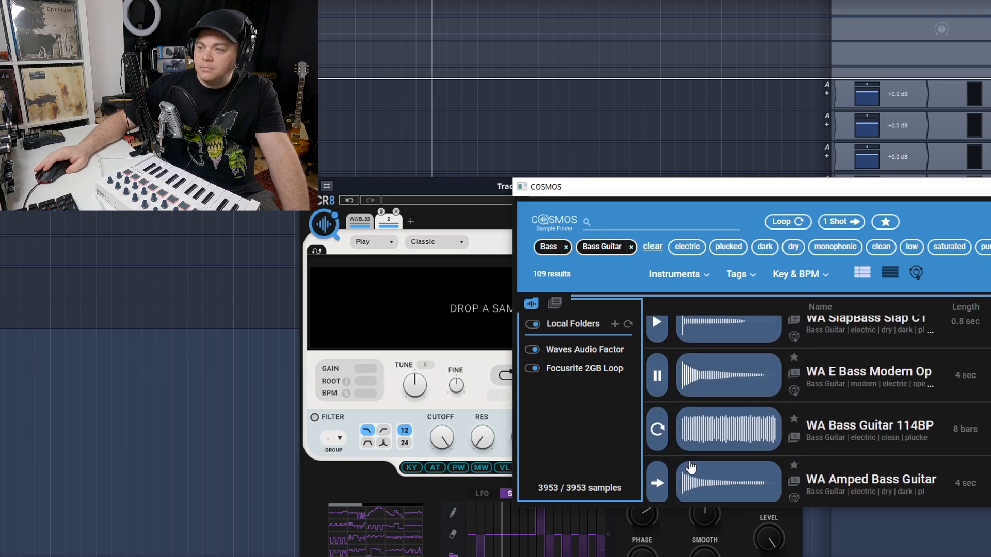
scroll(676, 457, down, 1)
click(657, 428)
scroll(659, 444, down, 2)
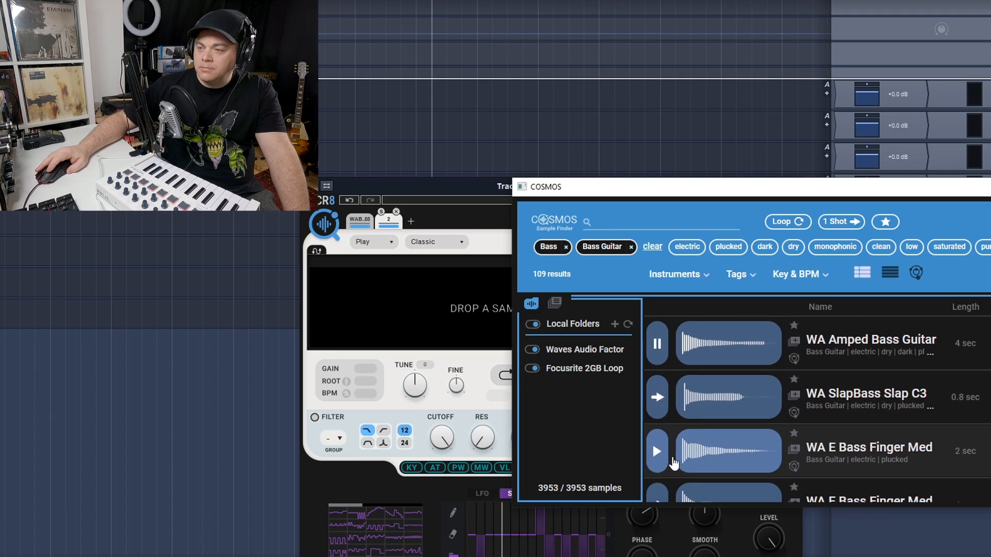
scroll(671, 453, down, 2)
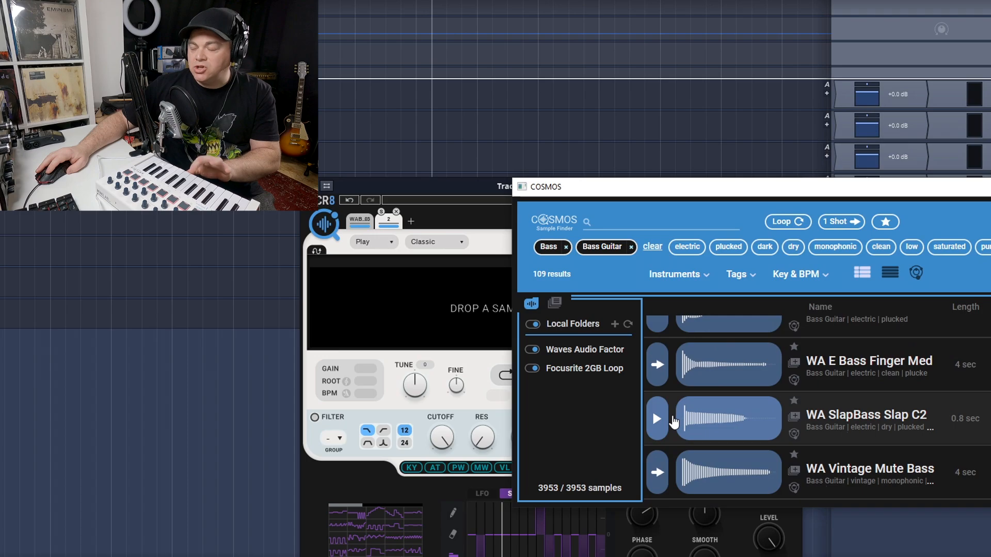
scroll(688, 461, down, 3)
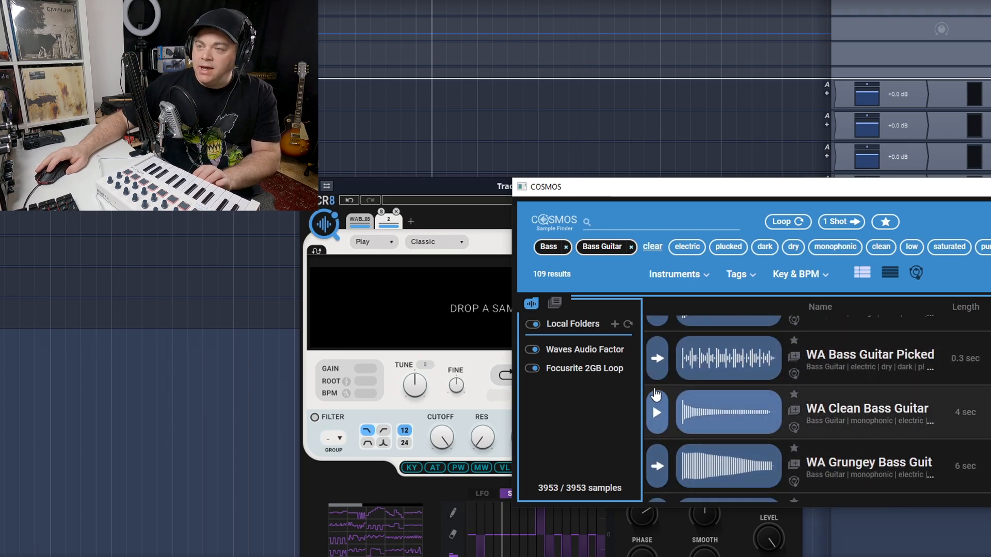
click(649, 365)
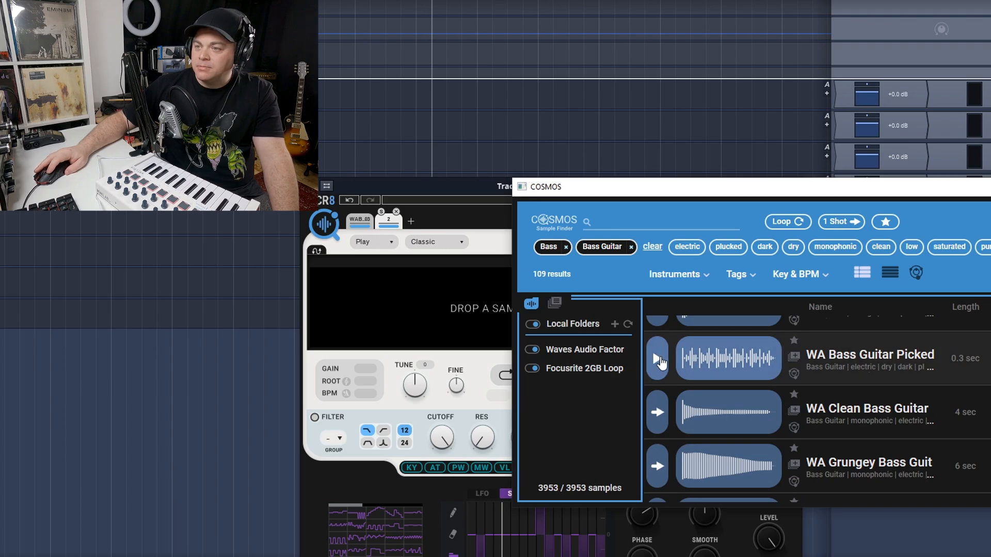
Audition more bass guitar samples down the list, including WA OceanKeys C3, WA Plain Bass 140BP and WA Hot Funk Bass 128
scroll(653, 413, down, 2)
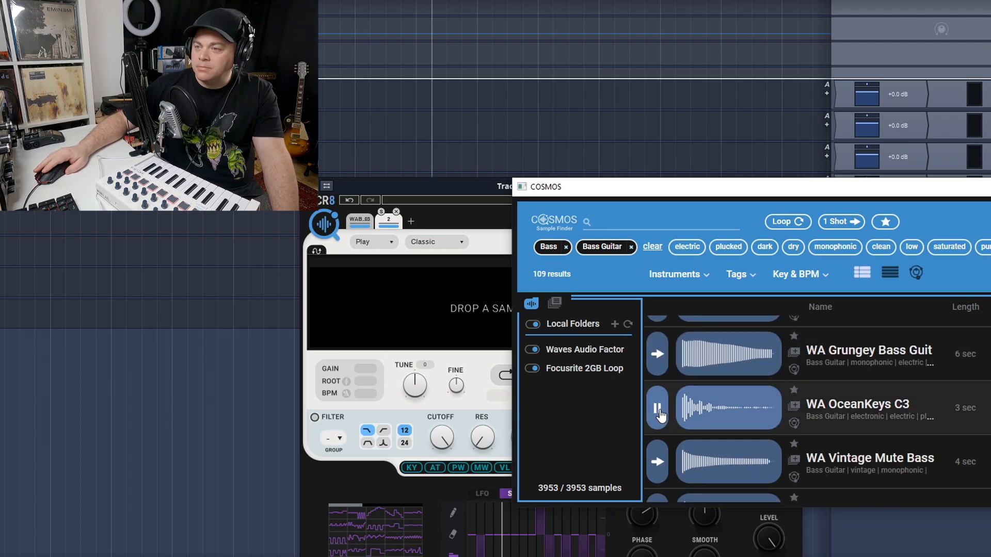
scroll(660, 434, down, 2)
click(657, 458)
scroll(693, 455, down, 1)
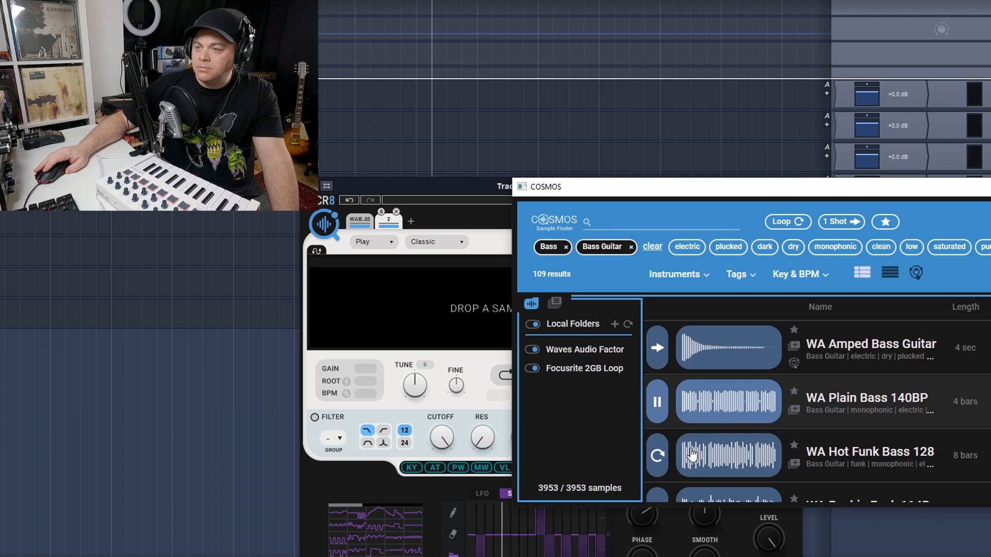
click(658, 458)
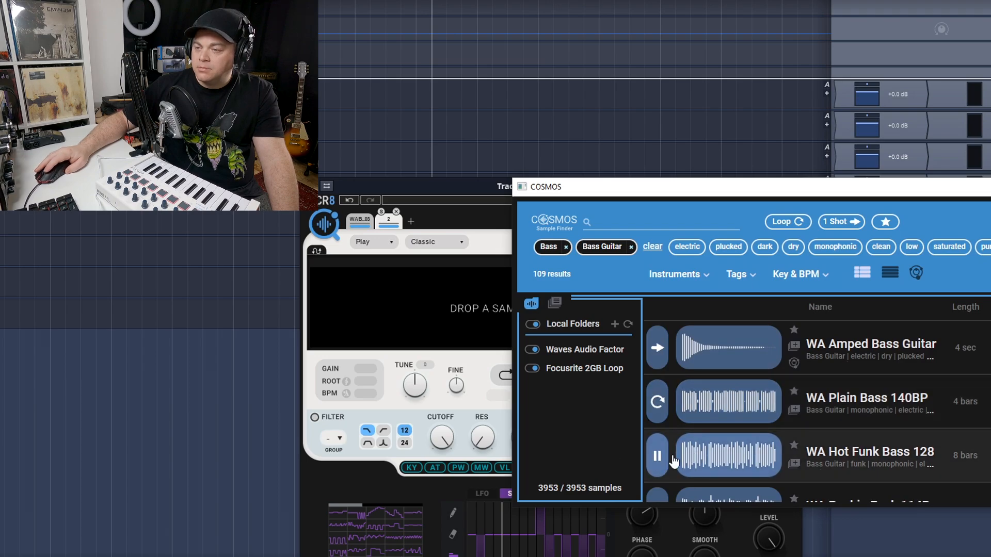
Audition the bass guitar loops further down the list, replaying WA Funky Walk 105BP
scroll(656, 469, down, 2)
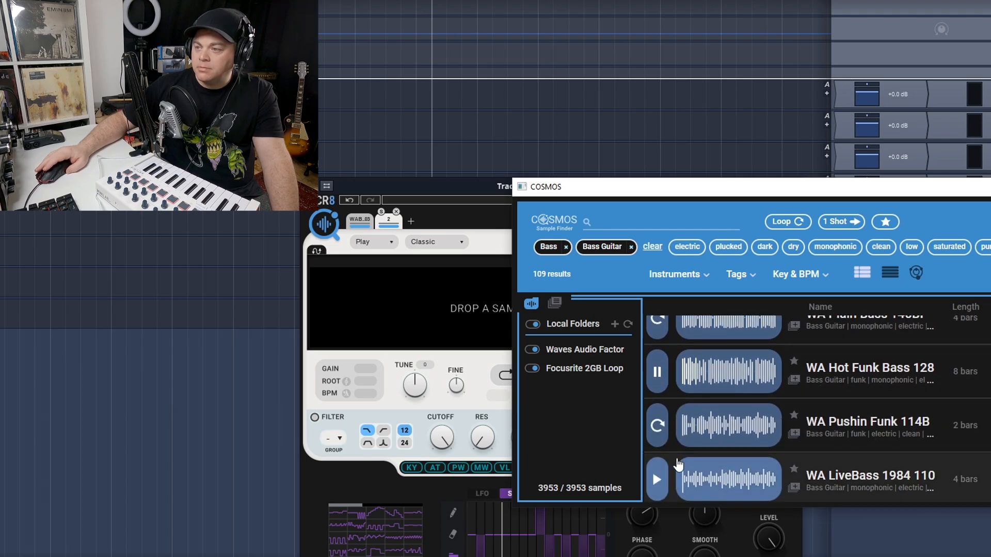
scroll(671, 449, down, 5)
click(658, 432)
scroll(661, 429, down, 2)
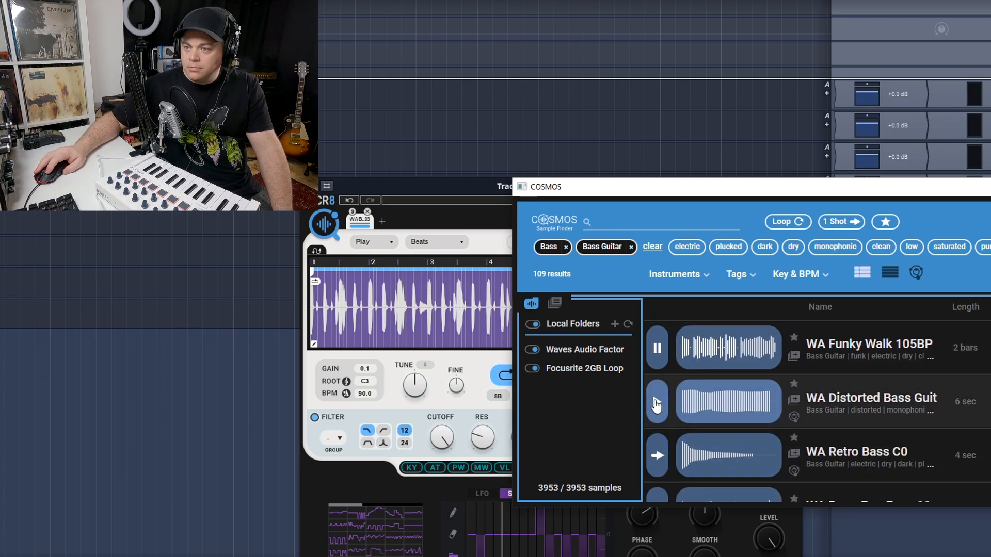
click(664, 349)
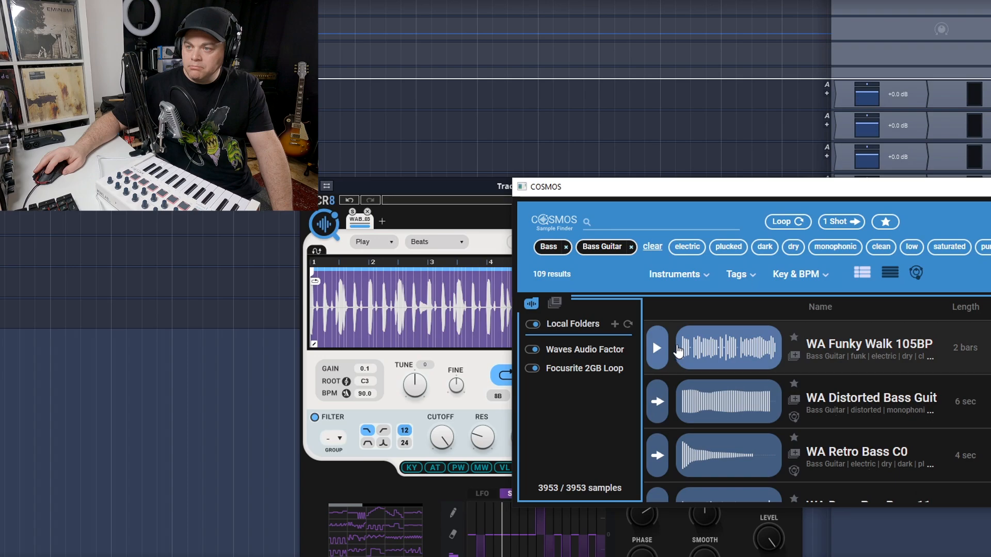
click(666, 352)
click(667, 354)
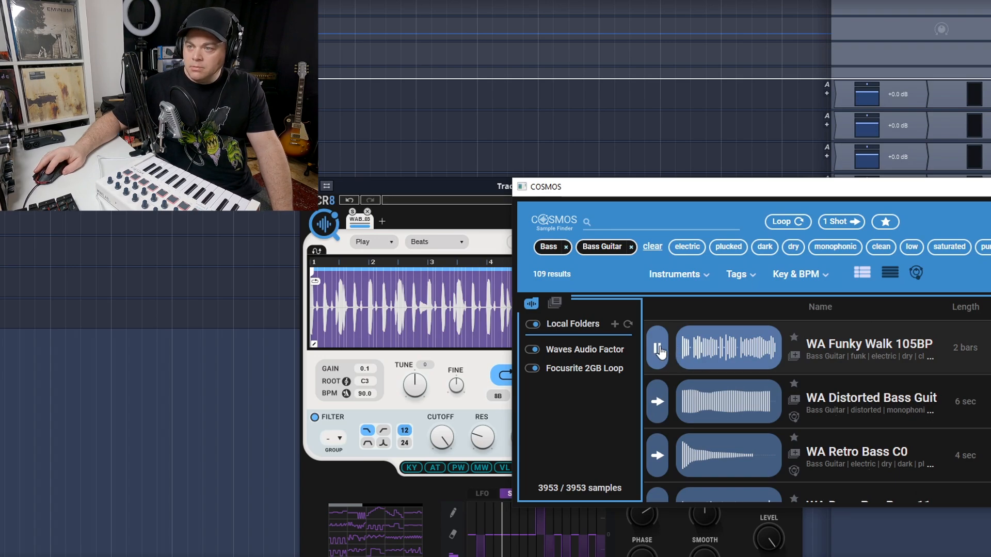
Load the WA Funky Walk 105BPM sample into a new second sampler slot and close the sample finder
click(382, 221)
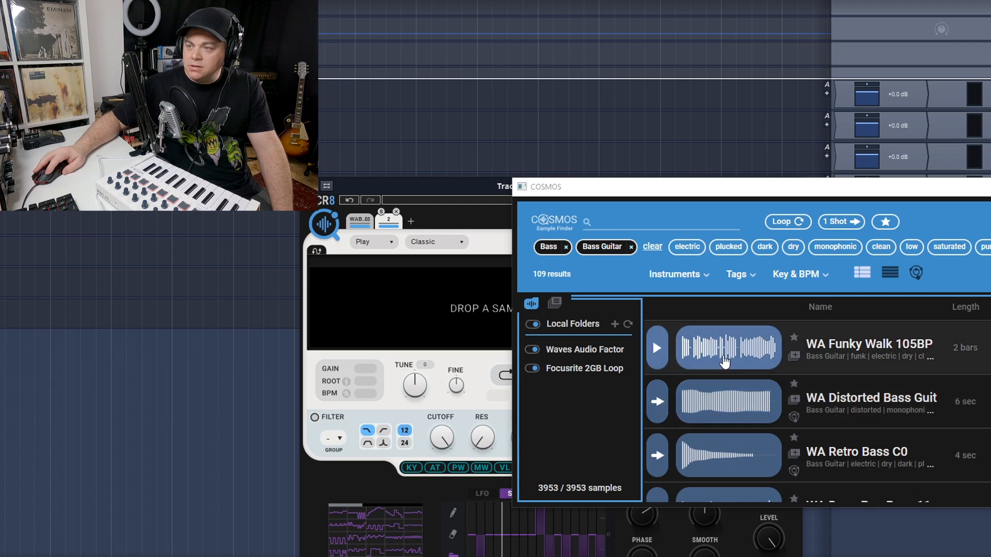
drag(723, 359, 467, 299)
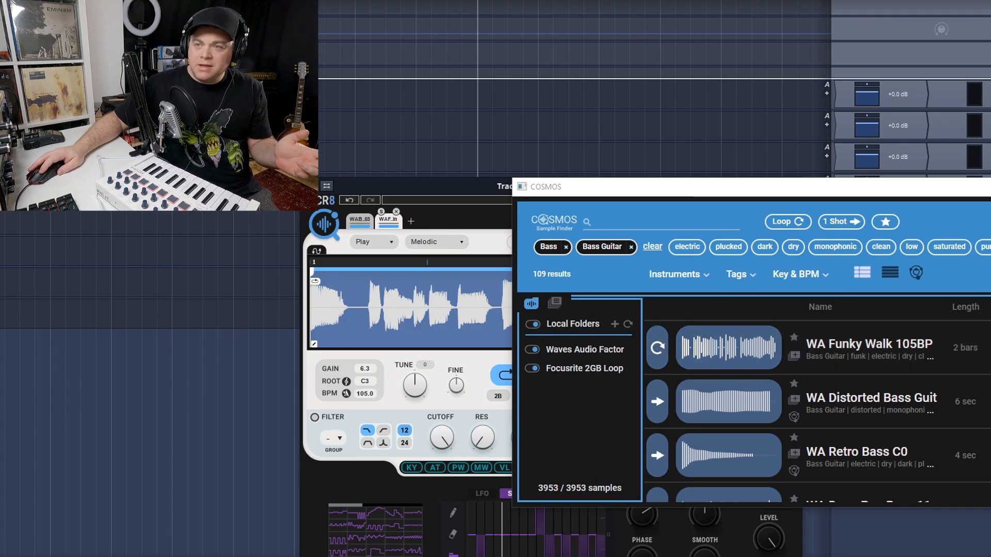
click(990, 187)
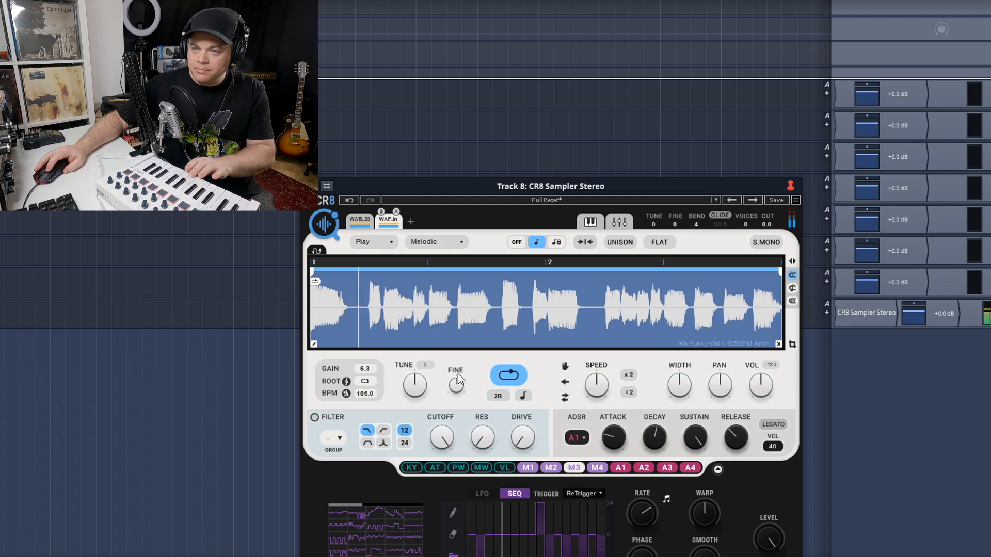
Enable the bass slot's filter with added Drive, and set the slot's volume to -14.9 in the mixer view
click(314, 419)
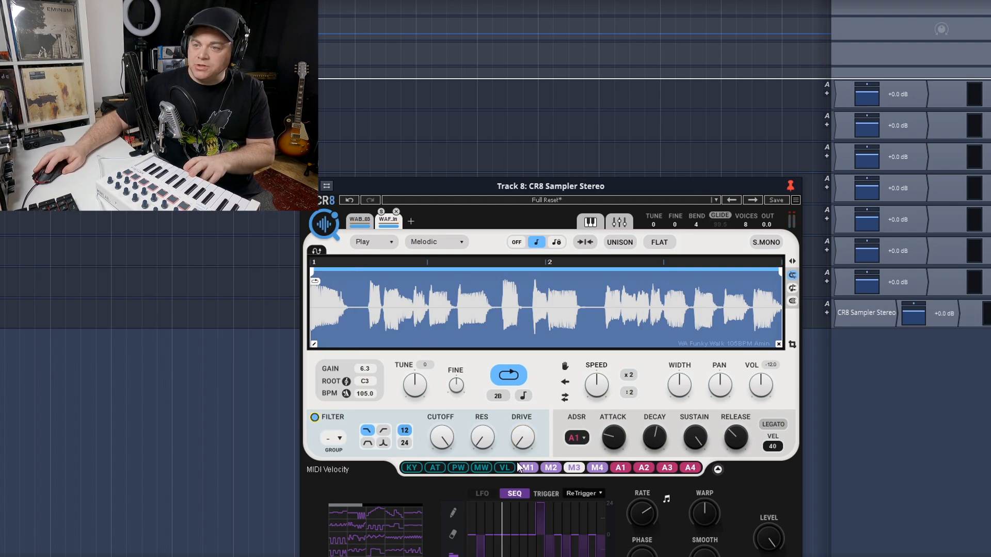
mouse_move(519, 441)
mouse_down()
mouse_move(519, 415)
mouse_move(519, 444)
mouse_up()
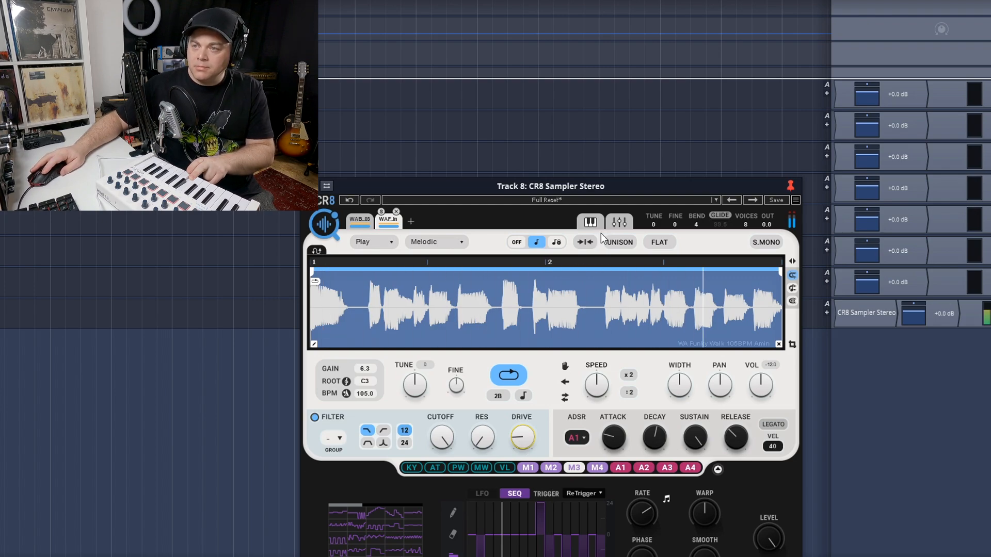
click(621, 222)
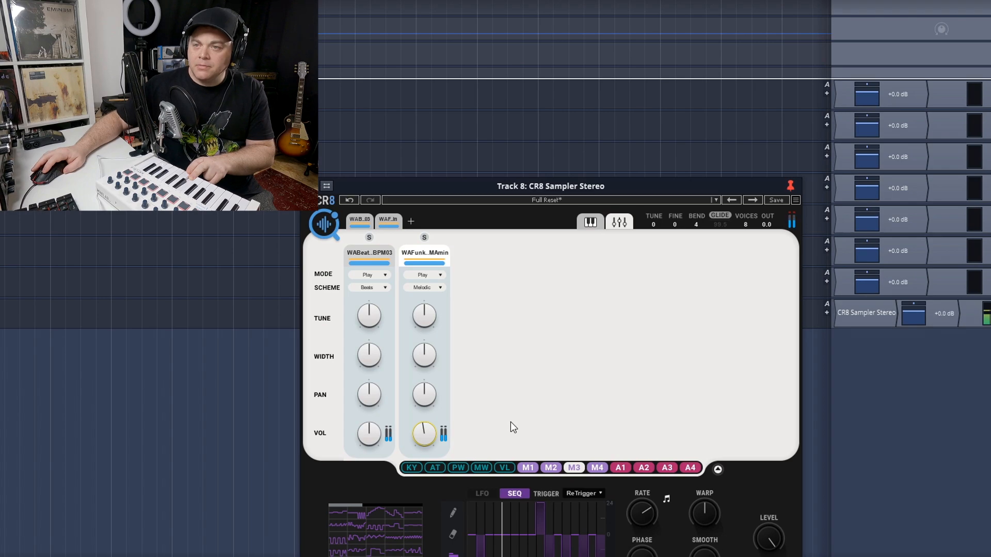
click(388, 221)
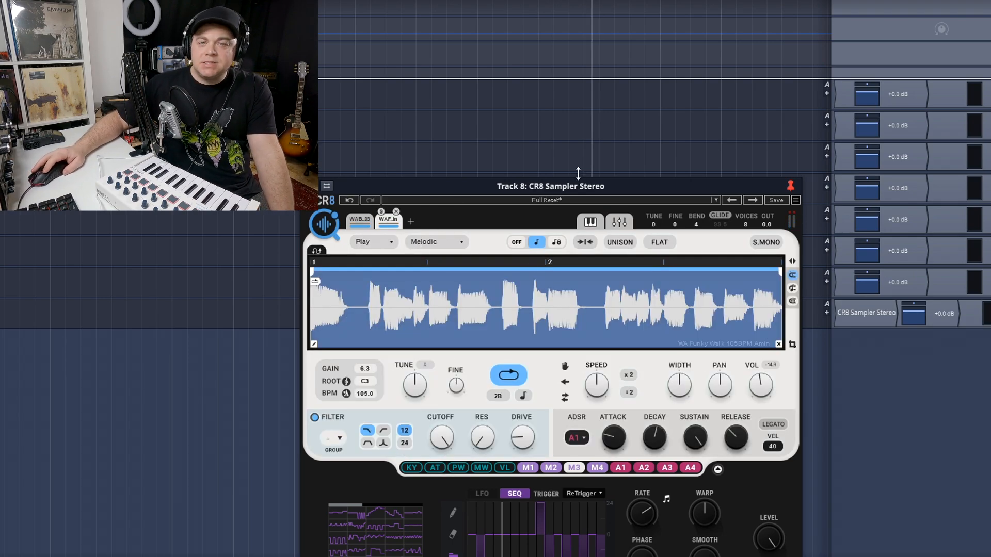
Add a third sample slot and open the COSMOS sample finder for it
click(411, 221)
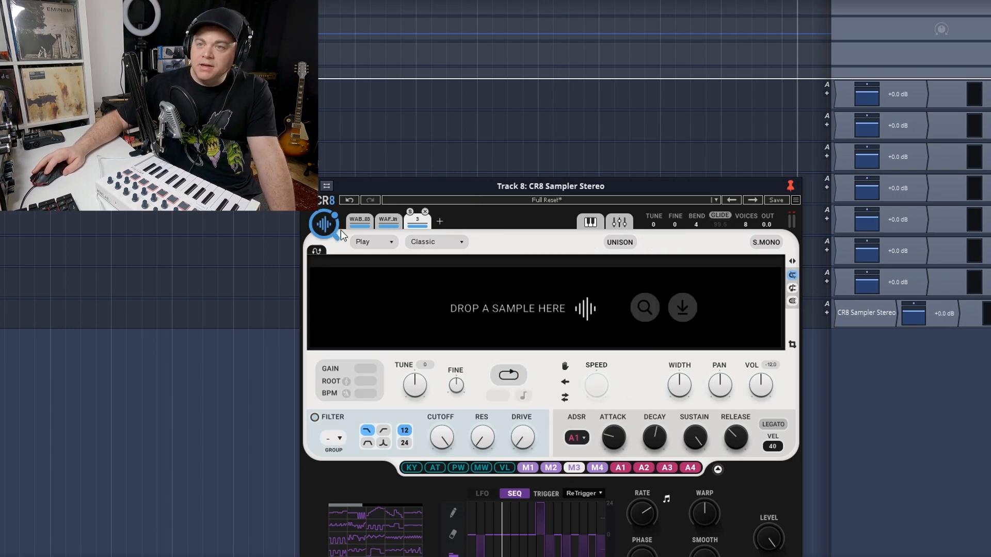
click(326, 229)
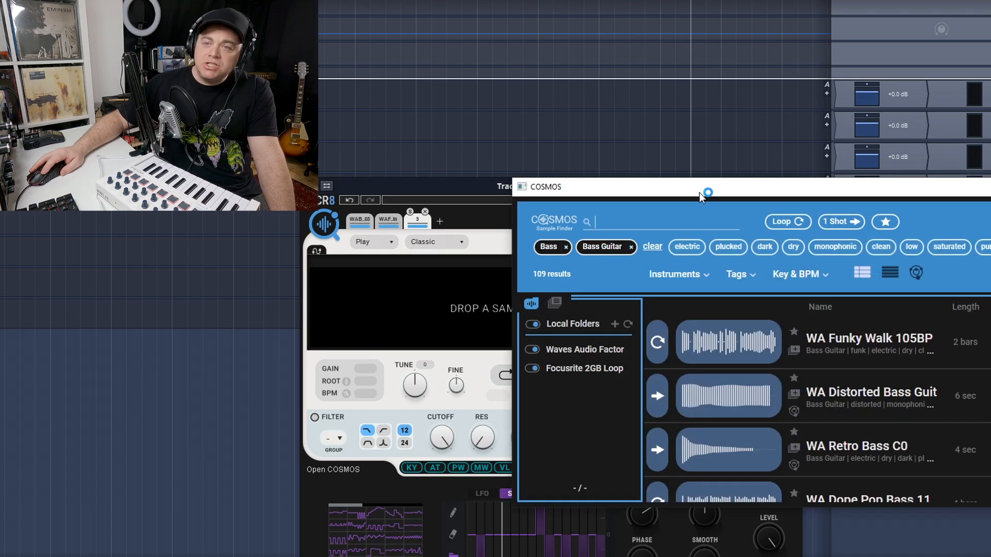
drag(699, 191, 575, 185)
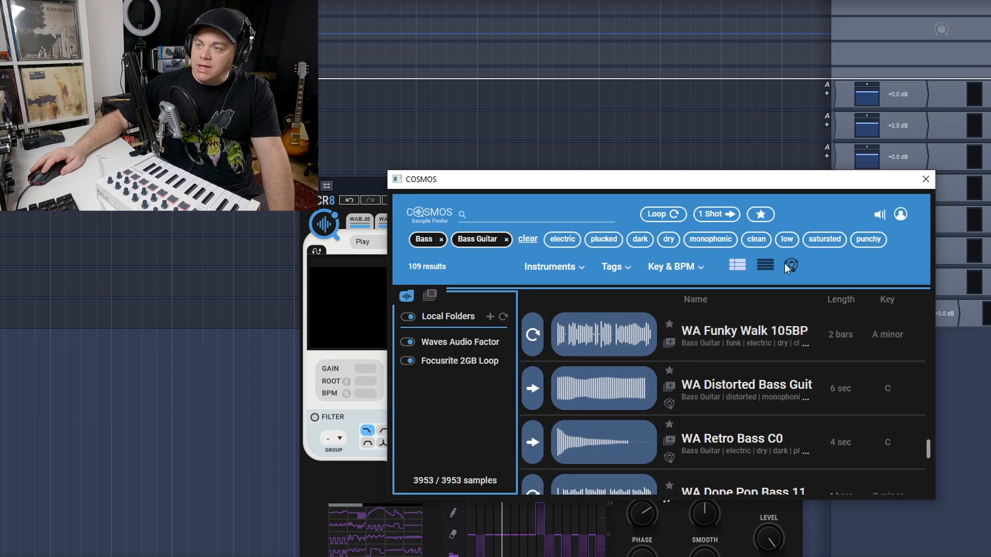
Show the bass guitar results in the compact list, and after that on the sample map
click(768, 267)
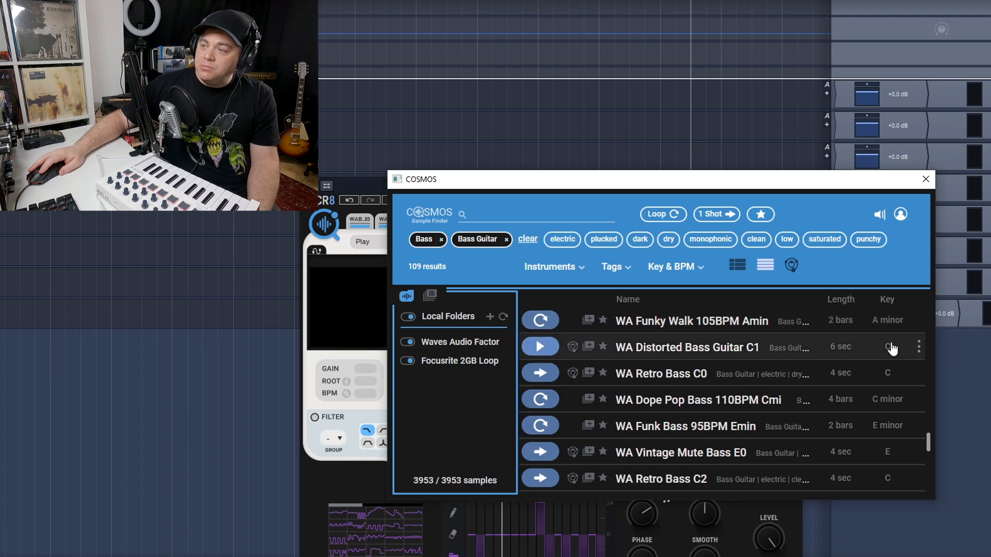
click(692, 267)
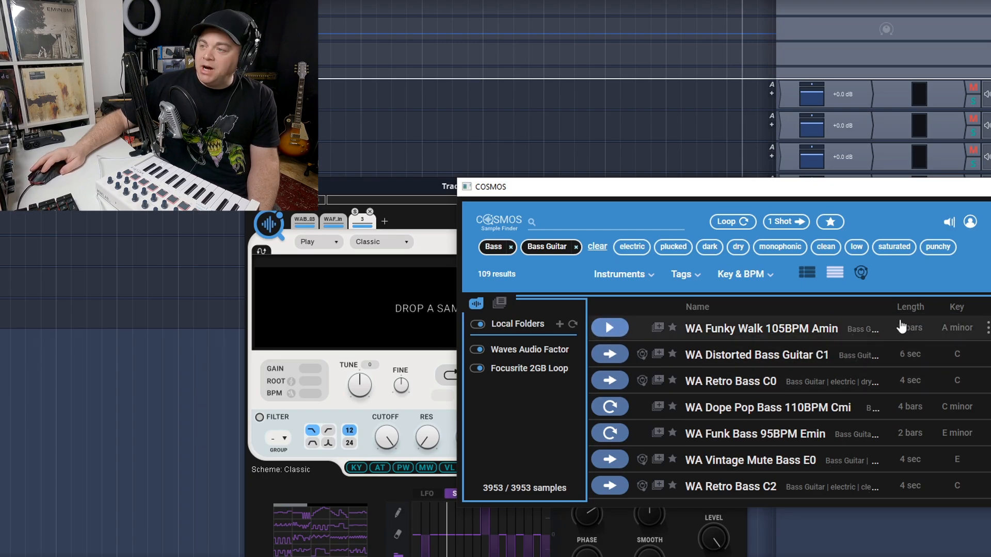
click(860, 274)
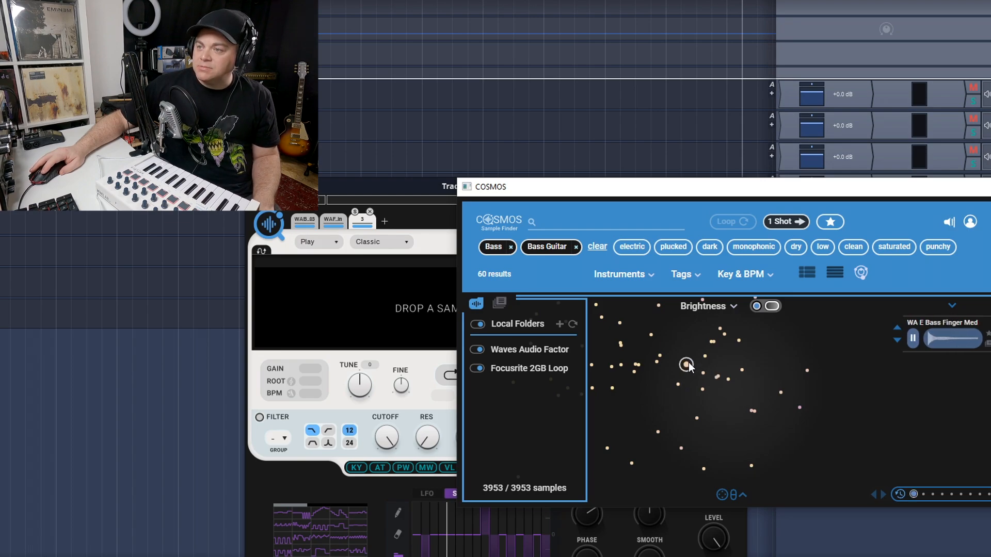
Arrange the sample map by Space and audition two of its samples, including WA OceanKeys C3
click(725, 307)
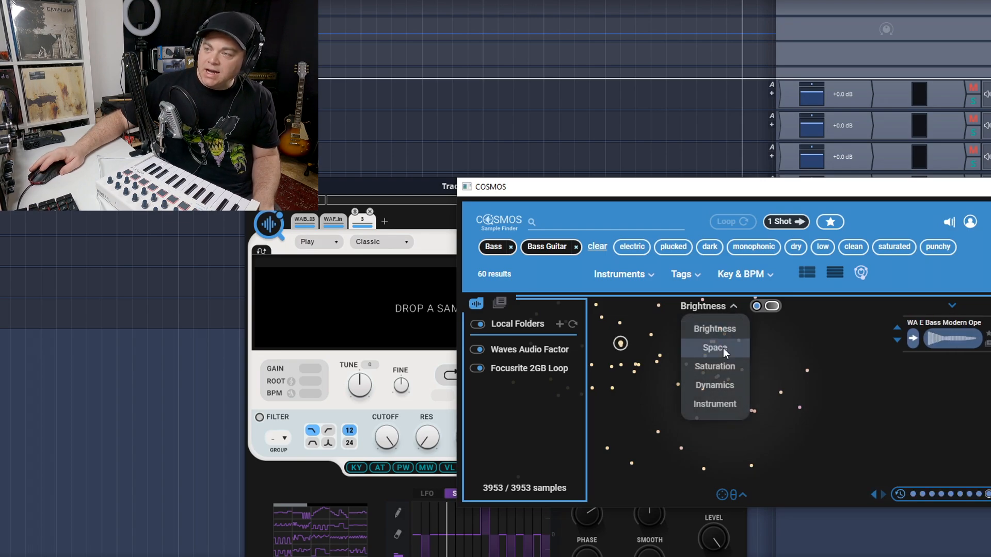
click(723, 348)
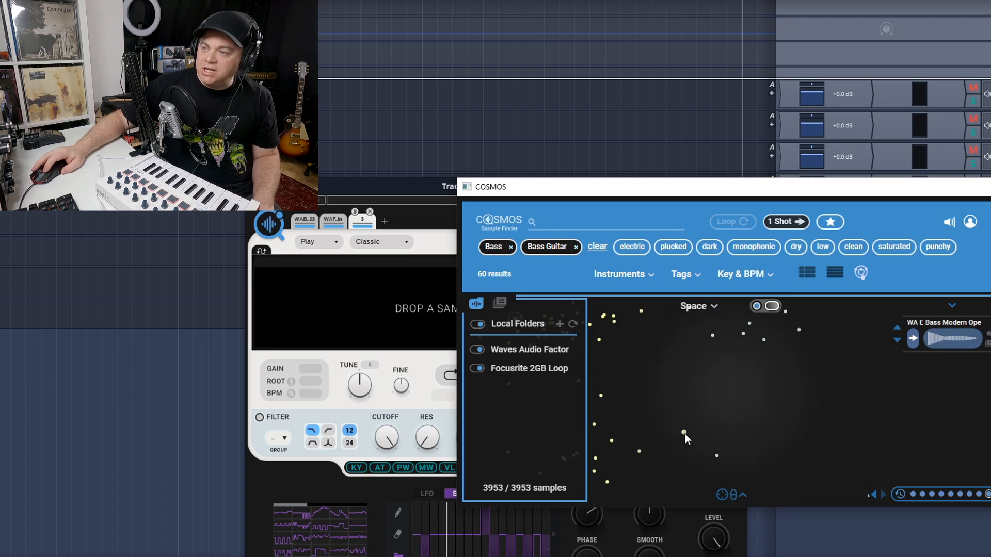
click(685, 433)
click(717, 456)
Arrange the sample map by Dynamics and audition samples such as WA Bass OneShot E0, WA Grungey Bass Guitar and WA E Bass Modern Ope
click(715, 306)
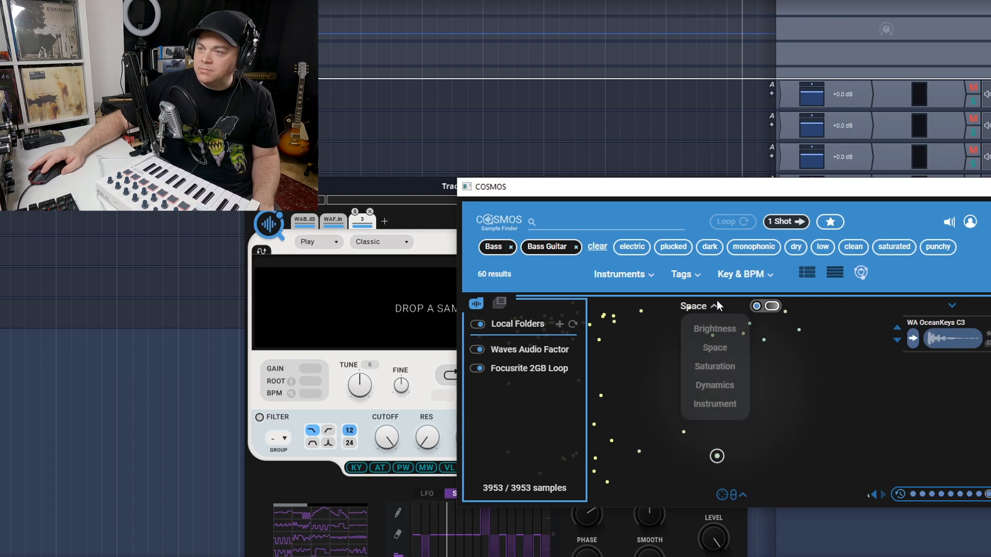
click(726, 386)
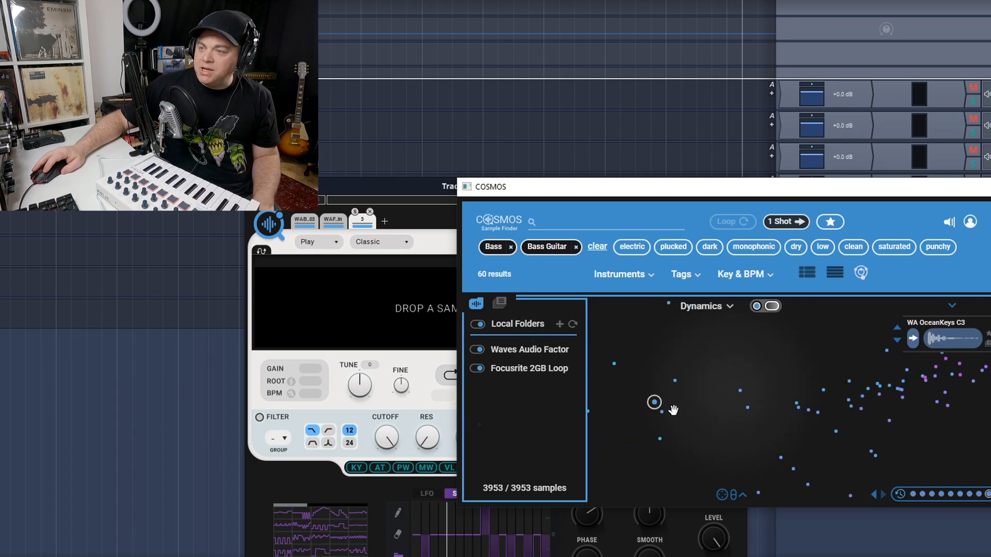
click(902, 391)
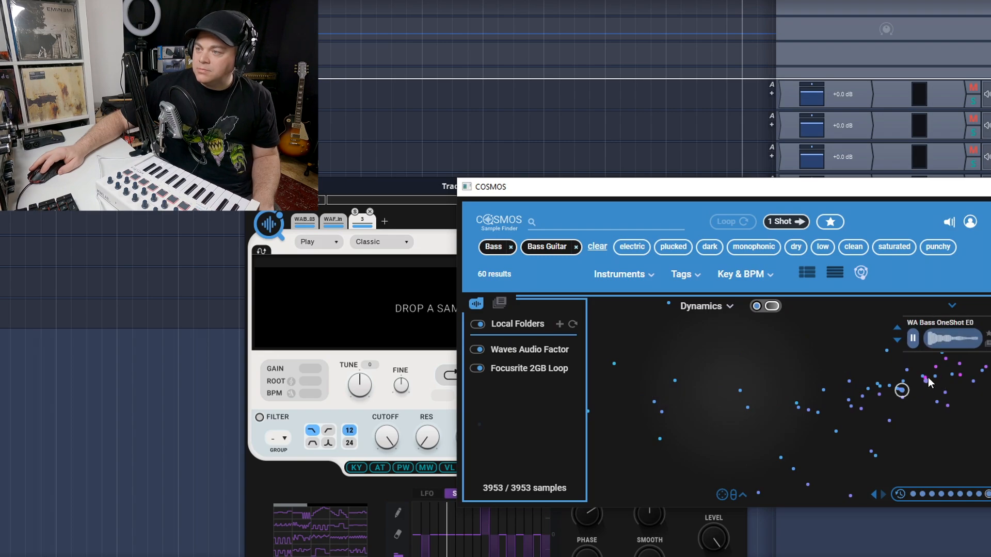
click(925, 377)
click(960, 364)
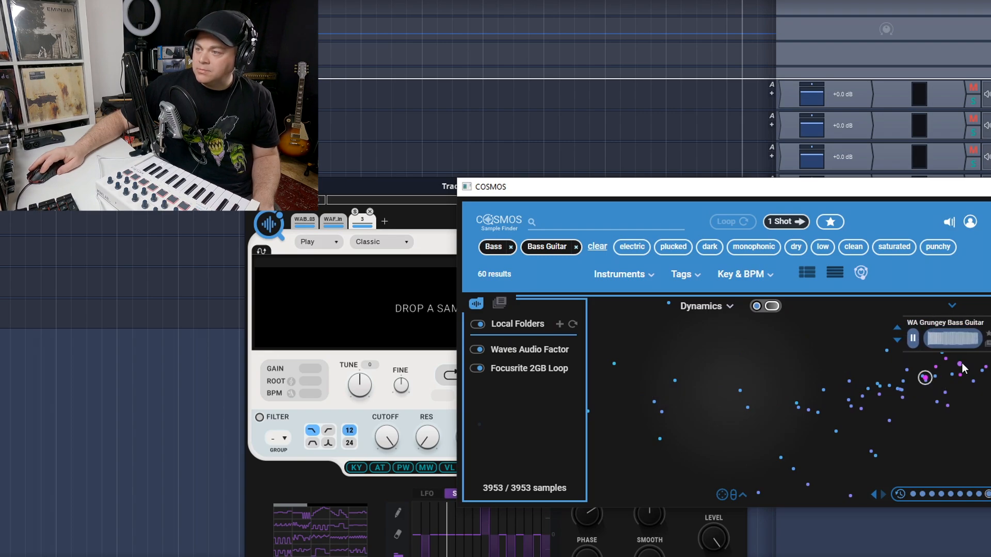
click(952, 375)
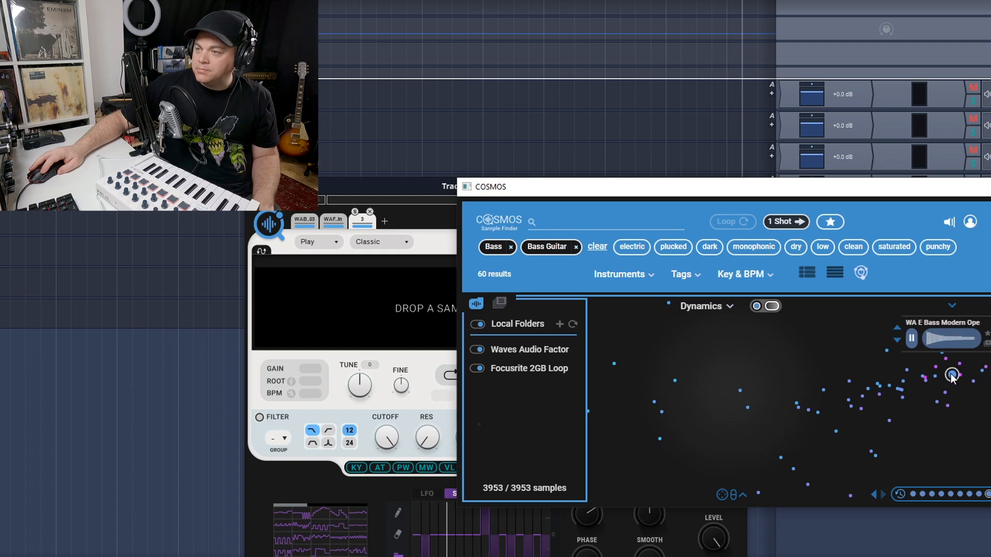
Show the sample map's navigation controls and use them to pan in several directions and zoom out
click(713, 309)
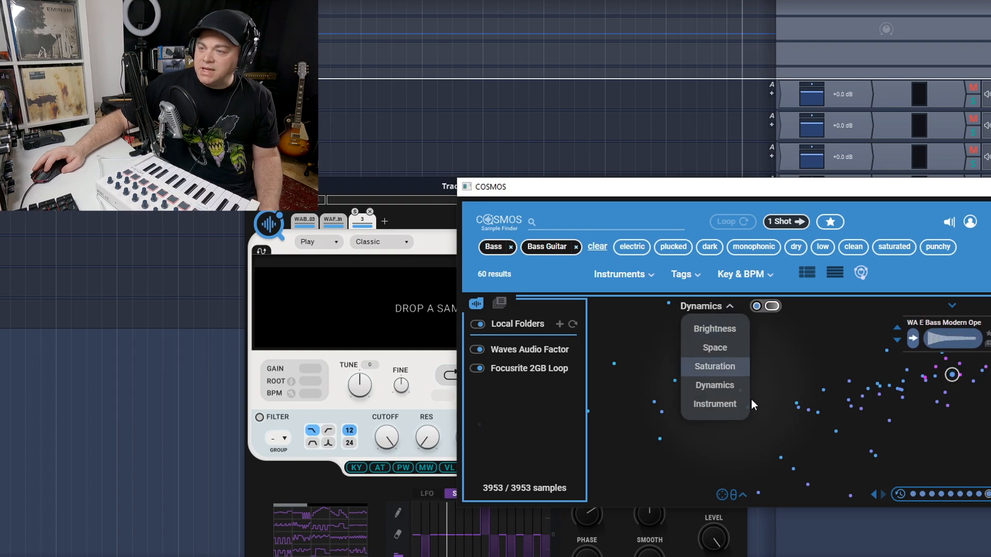
click(743, 496)
click(731, 452)
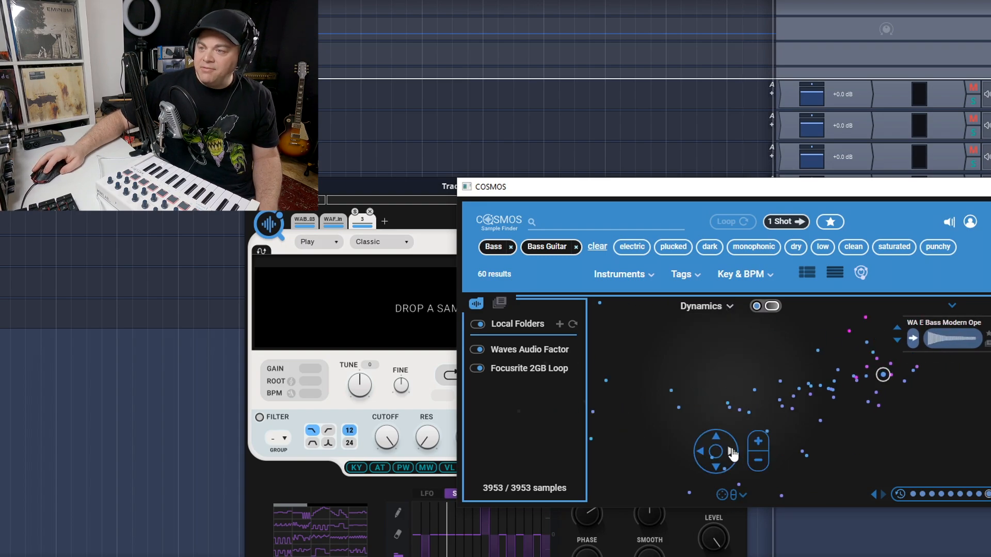
click(717, 437)
click(701, 454)
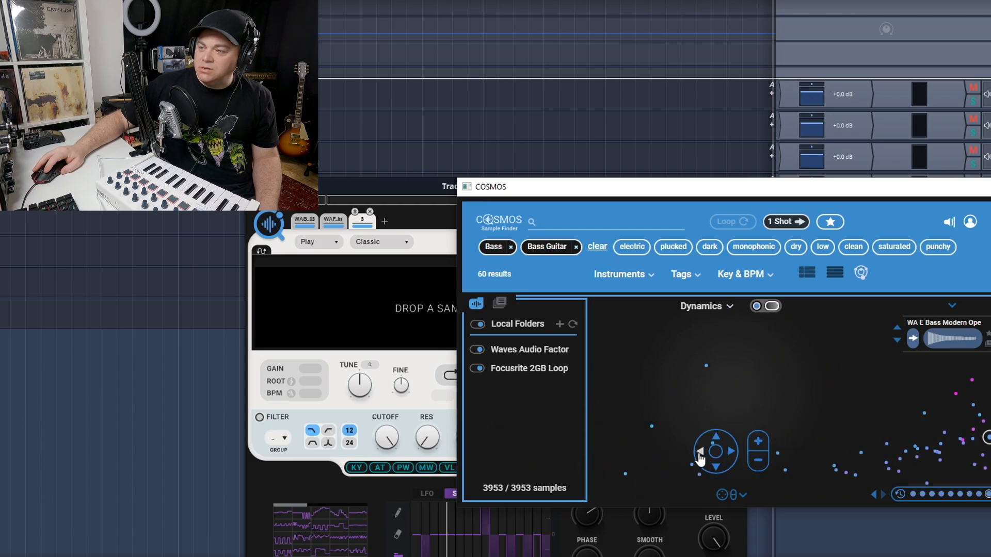
click(716, 468)
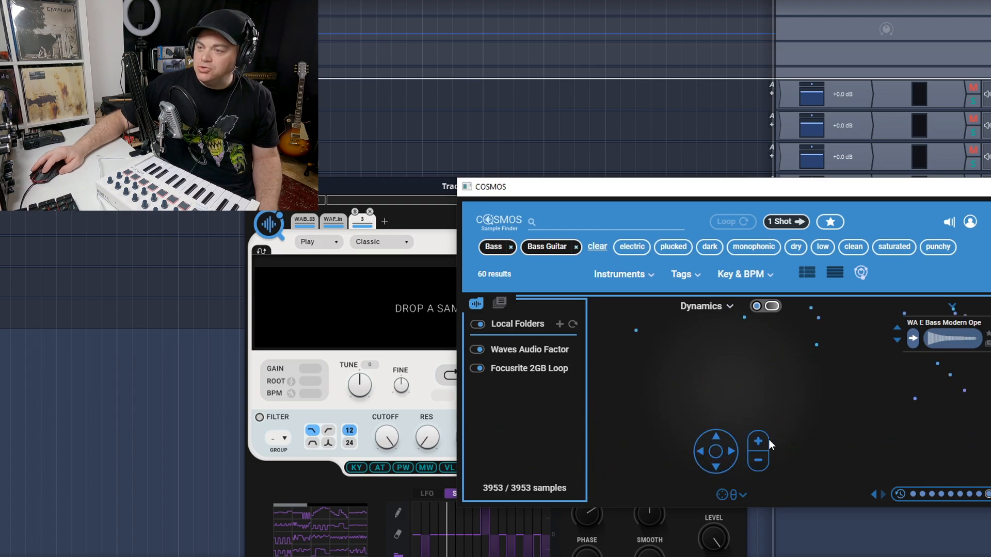
click(758, 459)
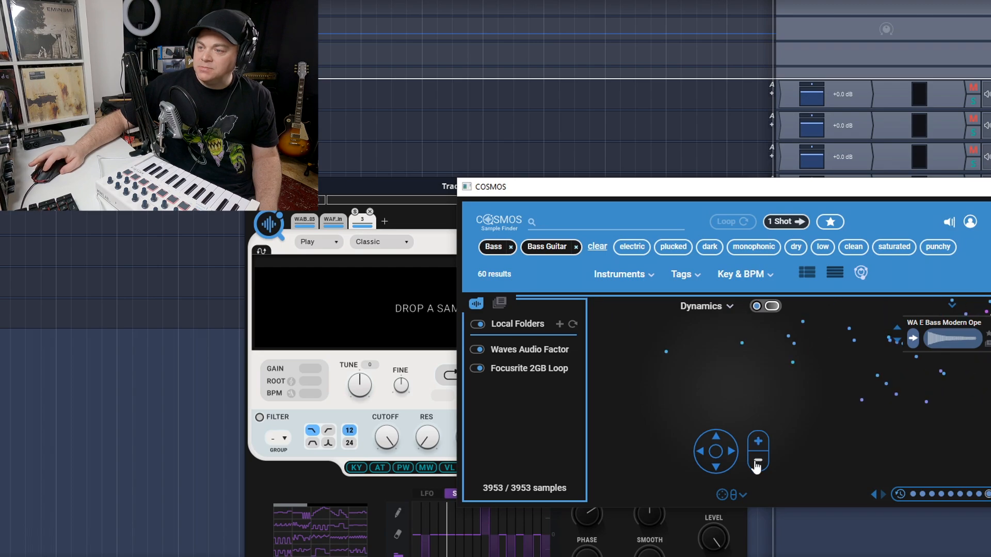
Hide the map's navigation controls and audition the WA Amped Bass Guitar sample
click(743, 495)
drag(843, 376, 779, 442)
click(814, 384)
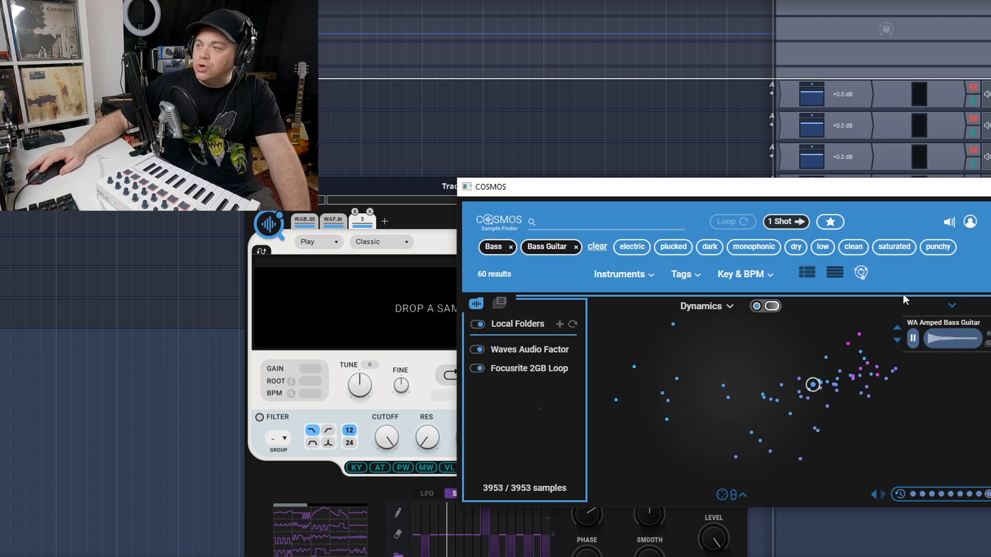
Replace the Bass and Bass Guitar filters with the Synth filter
click(576, 248)
click(511, 250)
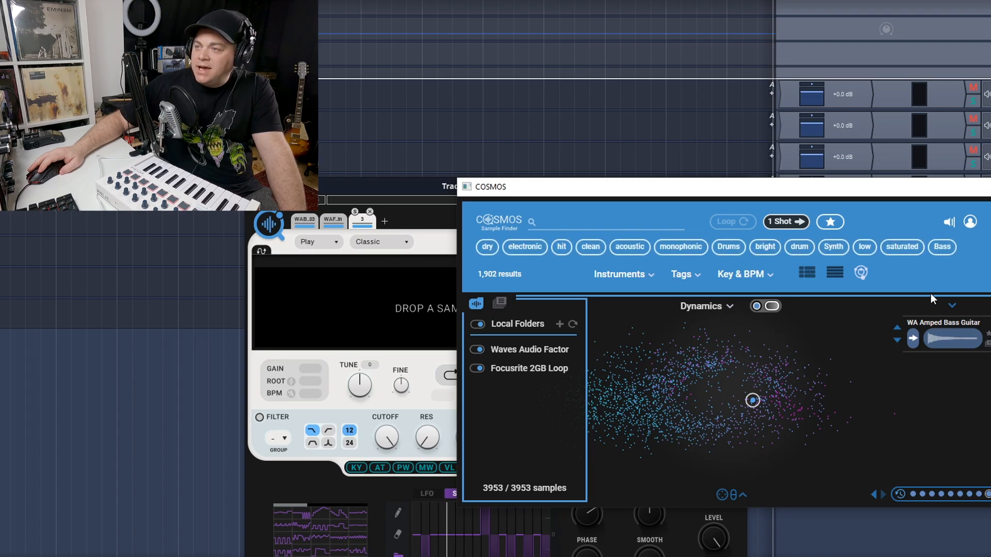
click(834, 249)
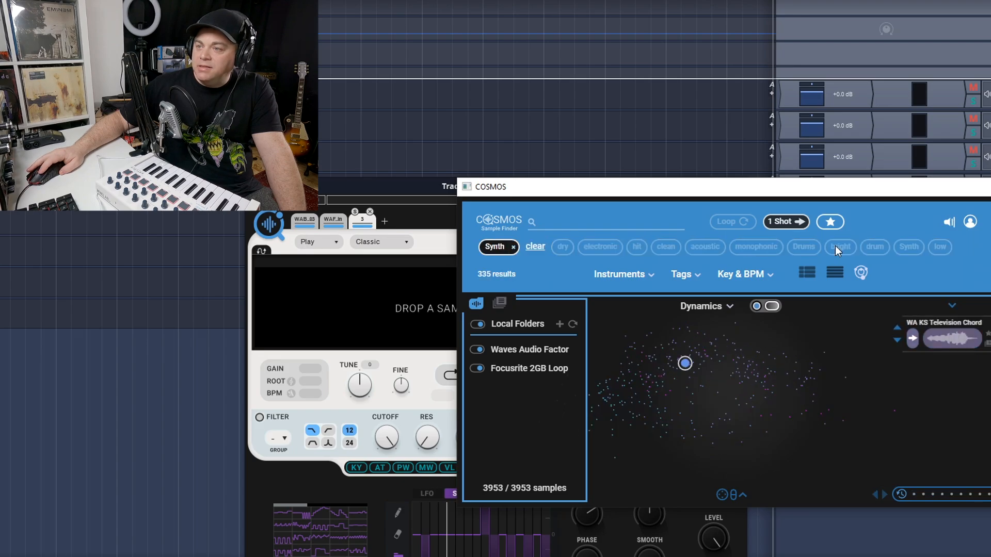
Show the synth samples as a list and filter them to the key of A minor
click(805, 276)
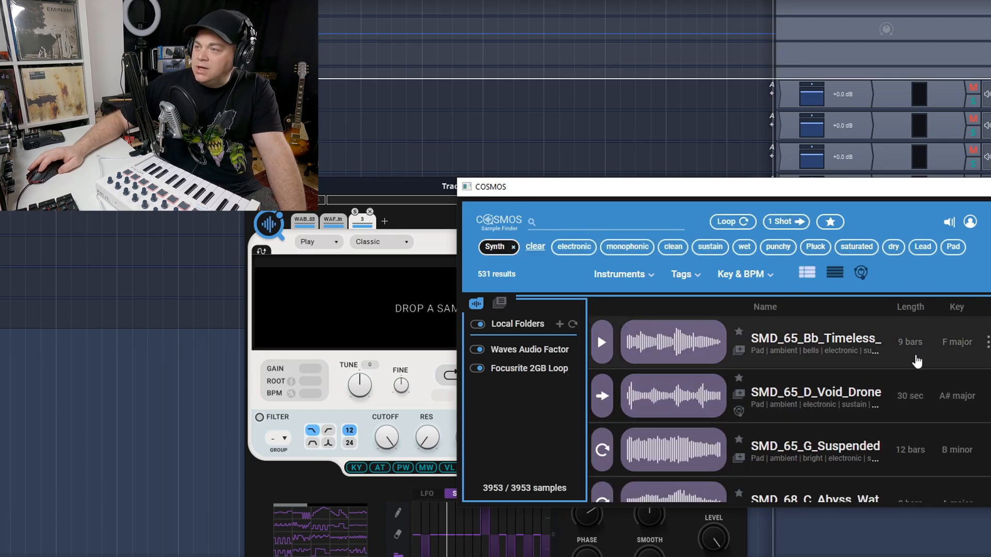
click(770, 275)
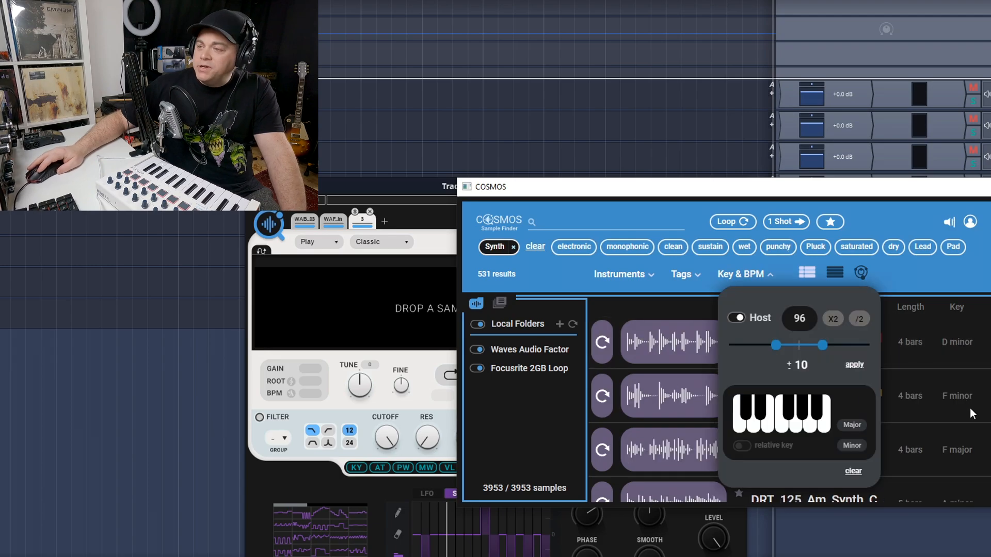
click(809, 429)
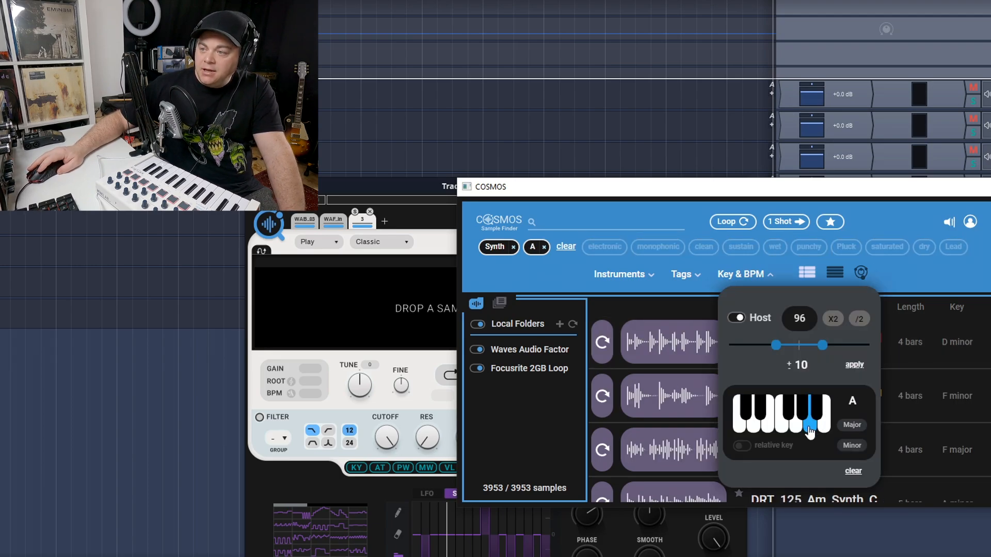
click(852, 445)
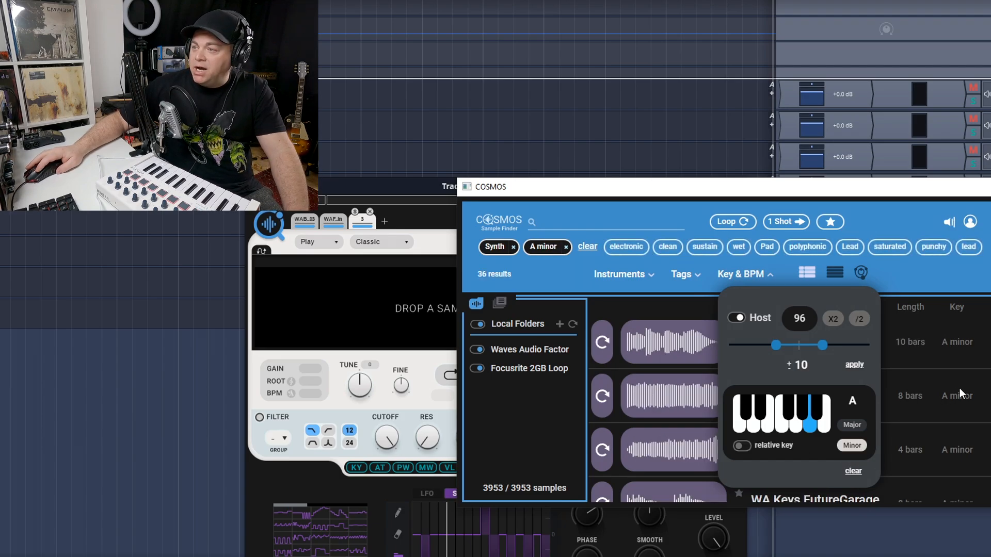
click(908, 278)
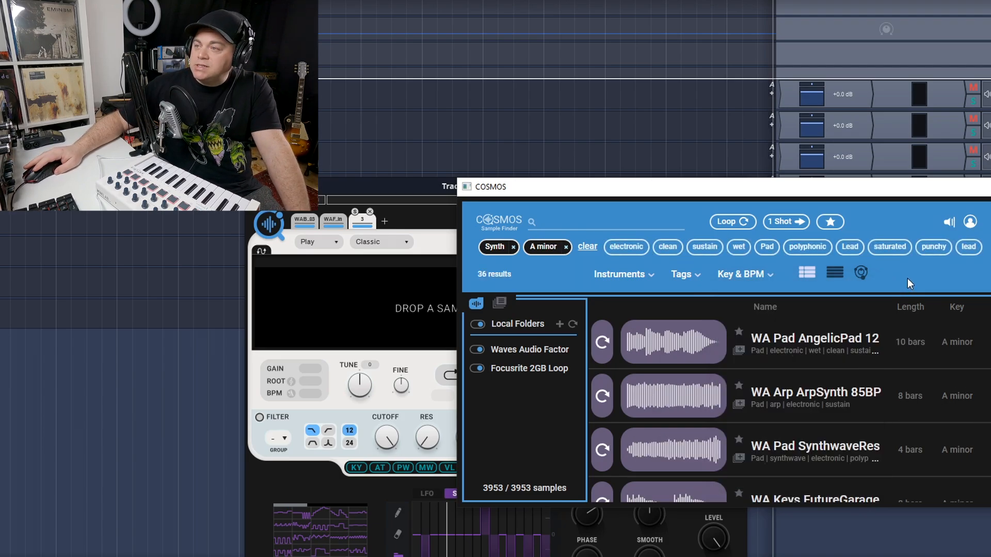
Audition A minor synth samples such as WA Pad AngelicPad, WA Arp ArpSynth, WA Pad SynthwaveRes and WA Keys FutureGarage
click(603, 343)
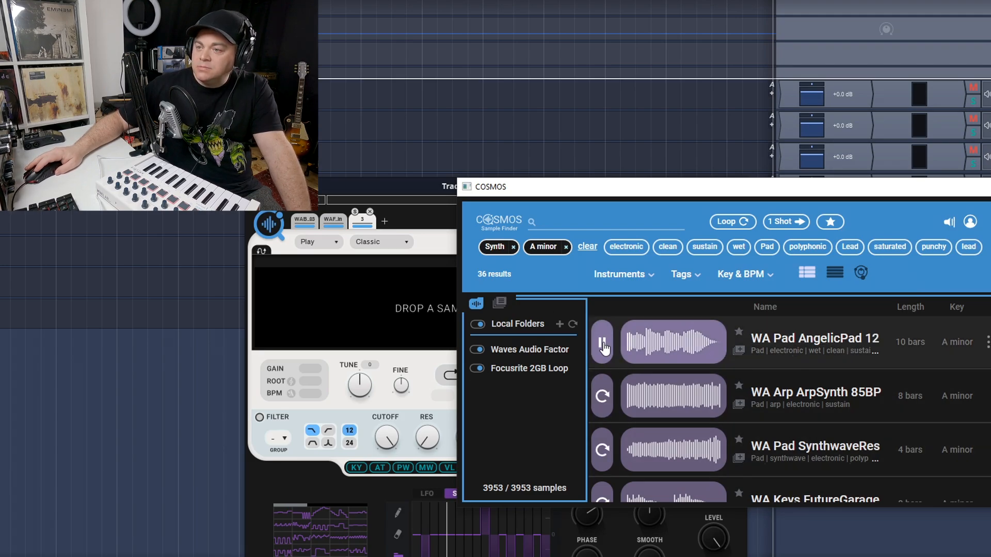
click(603, 396)
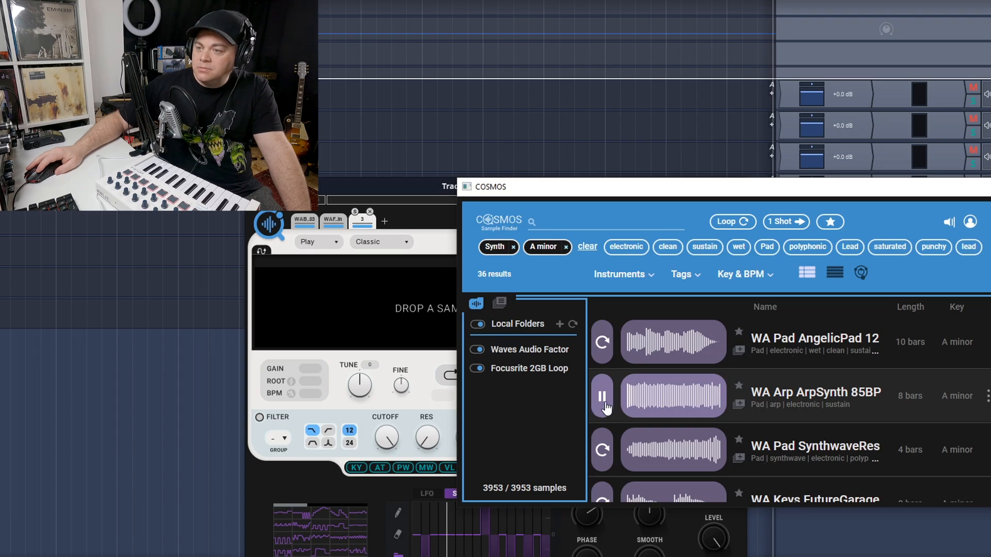
click(603, 450)
scroll(602, 454, down, 1)
click(601, 479)
scroll(598, 469, down, 2)
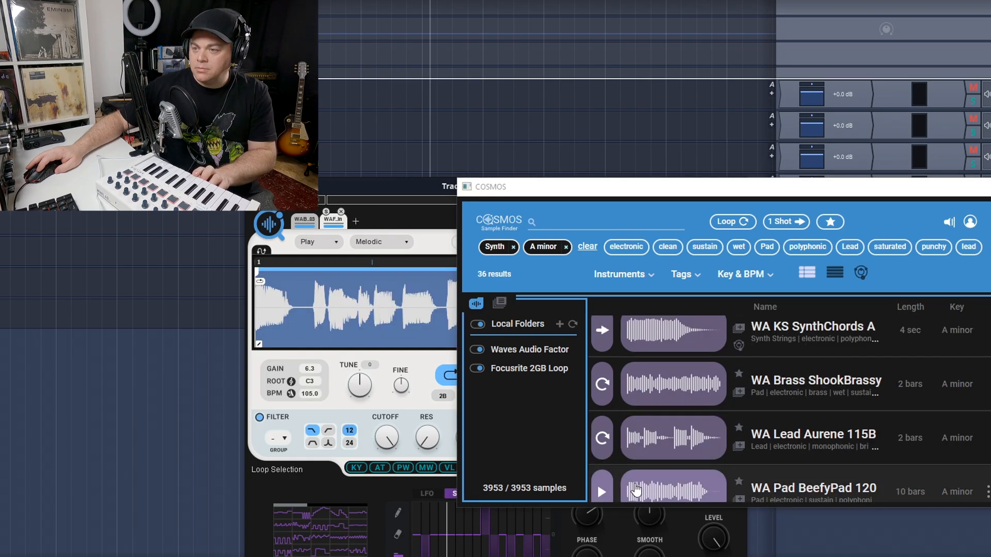
Audition WA Pad BeefyPad 120 and load it into the sampler's third slot
click(636, 492)
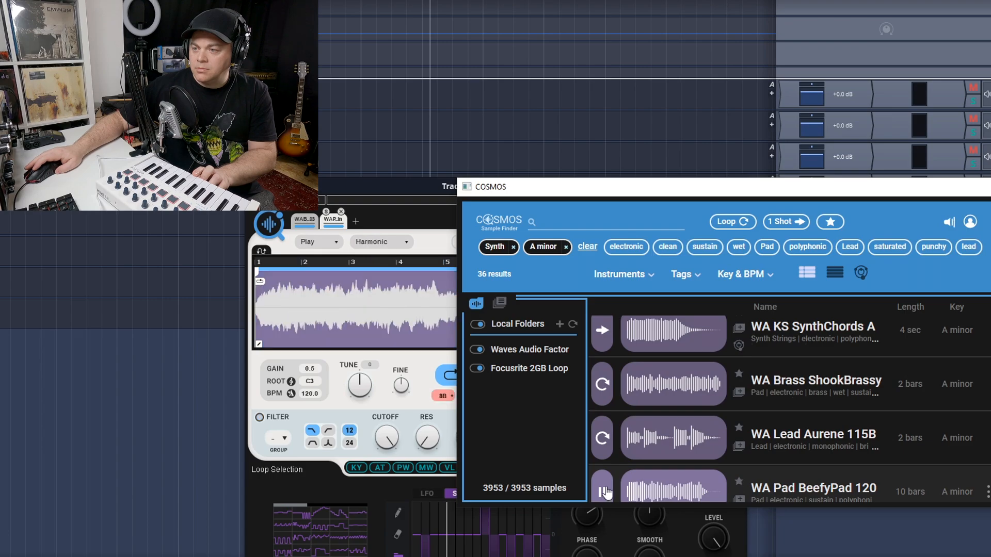
scroll(605, 493, down, 1)
drag(635, 476, 358, 229)
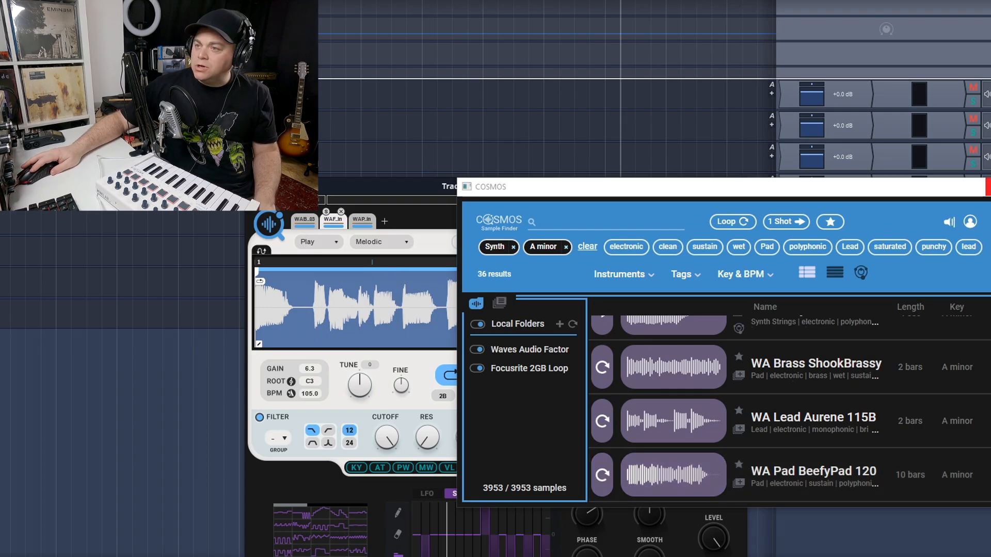
Close the sample browser and, in the sampler's mixer view, set the pad's volume to -21.2 and its width to 1.4
click(988, 187)
click(565, 223)
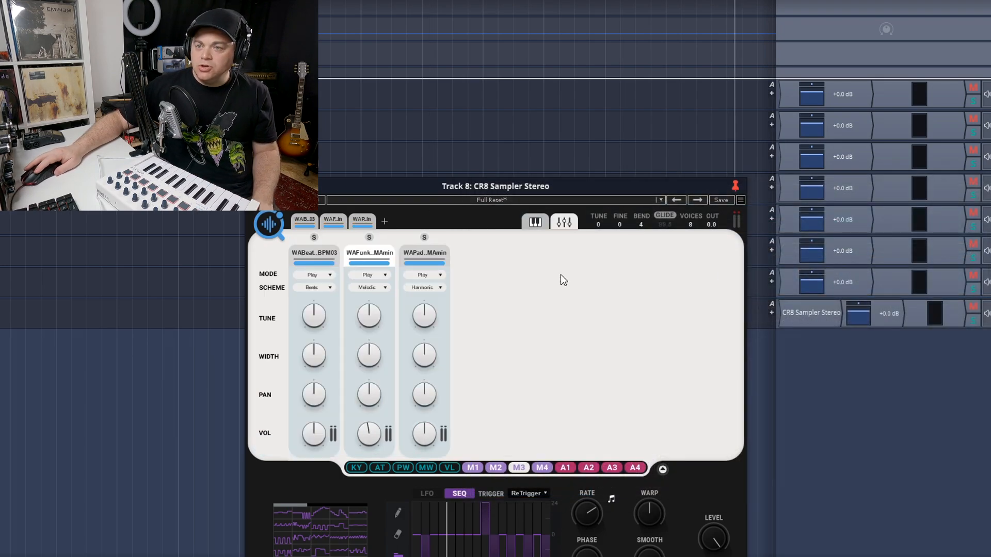
scroll(422, 437, down, 8)
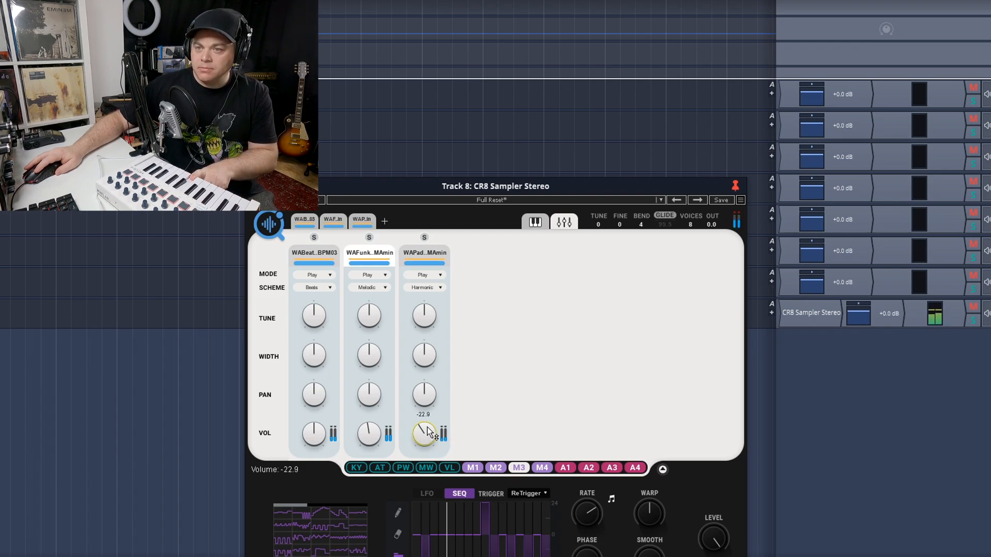
scroll(425, 355, up, 1)
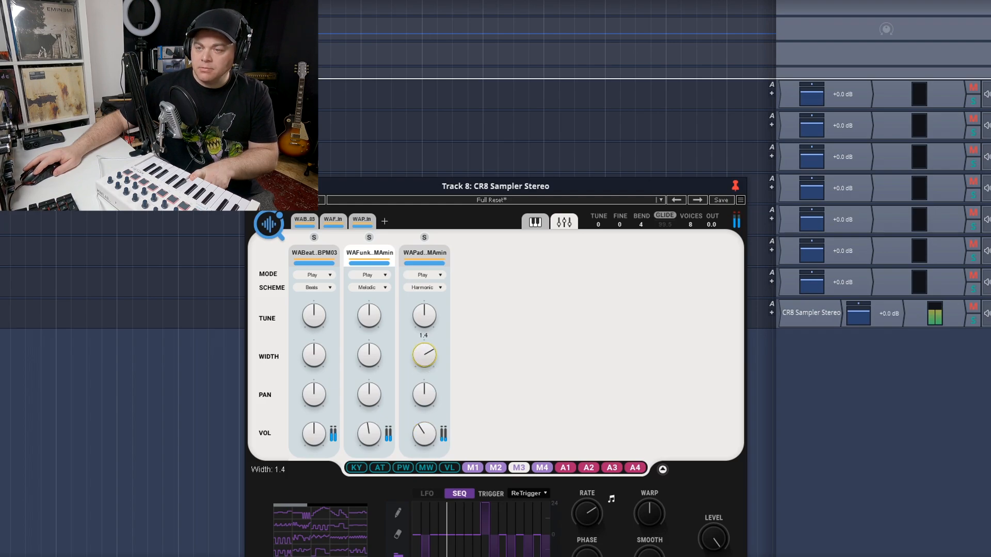
scroll(422, 436, down, 3)
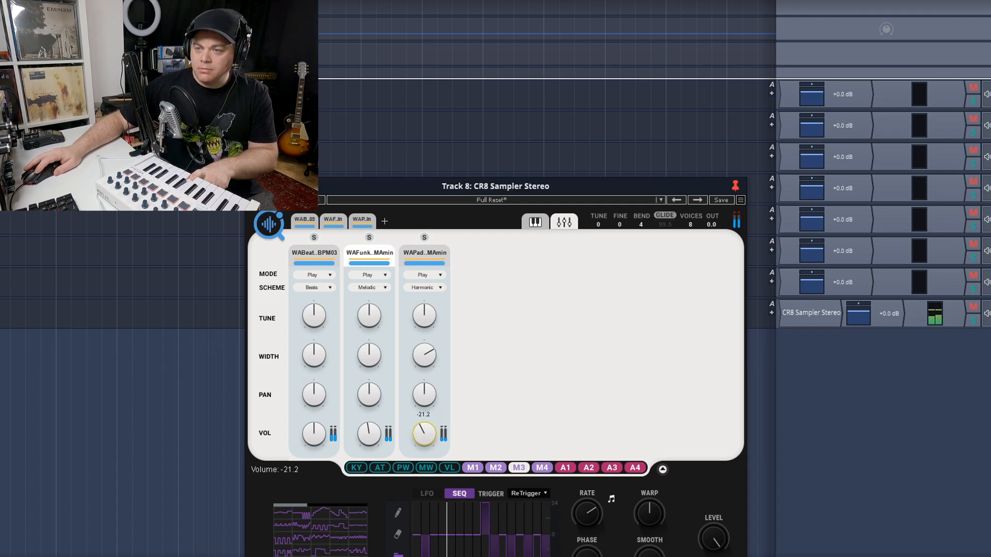
Set the funk bass layer's volume to -16.0 and pan the pad layer to the right
drag(370, 437, 370, 439)
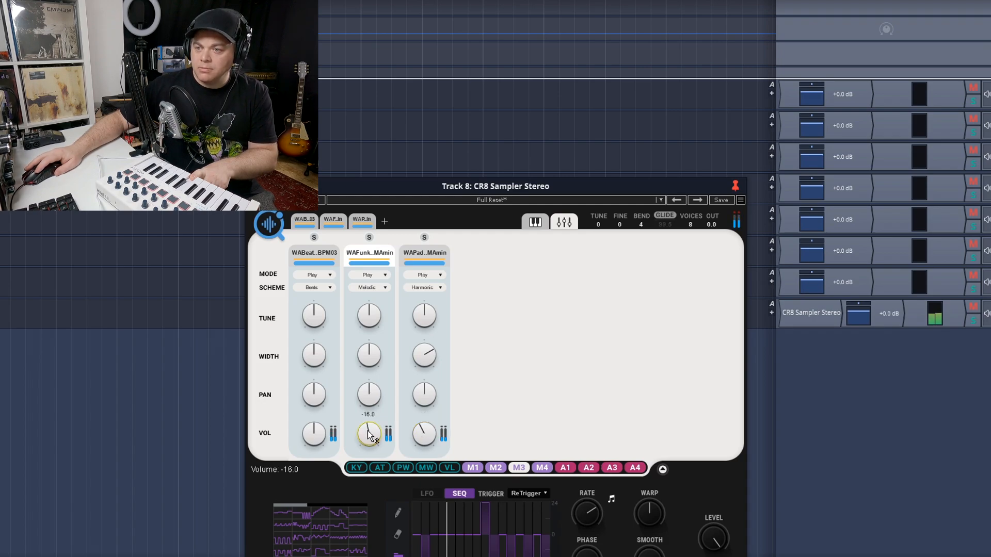
drag(426, 401, 426, 399)
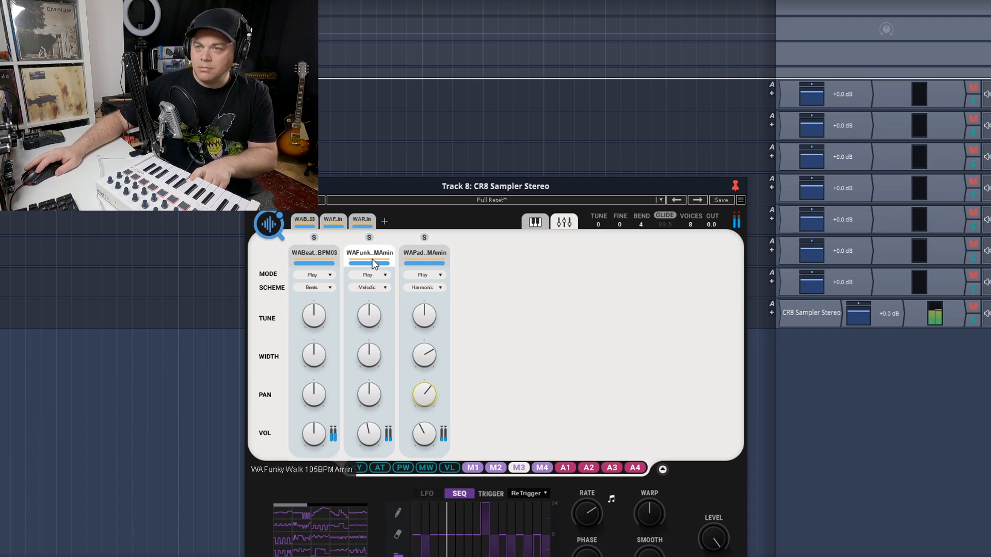
Open the pad sample and shorten its loop so that it ends at bar 9, before the tail
click(366, 217)
drag(727, 271, 630, 281)
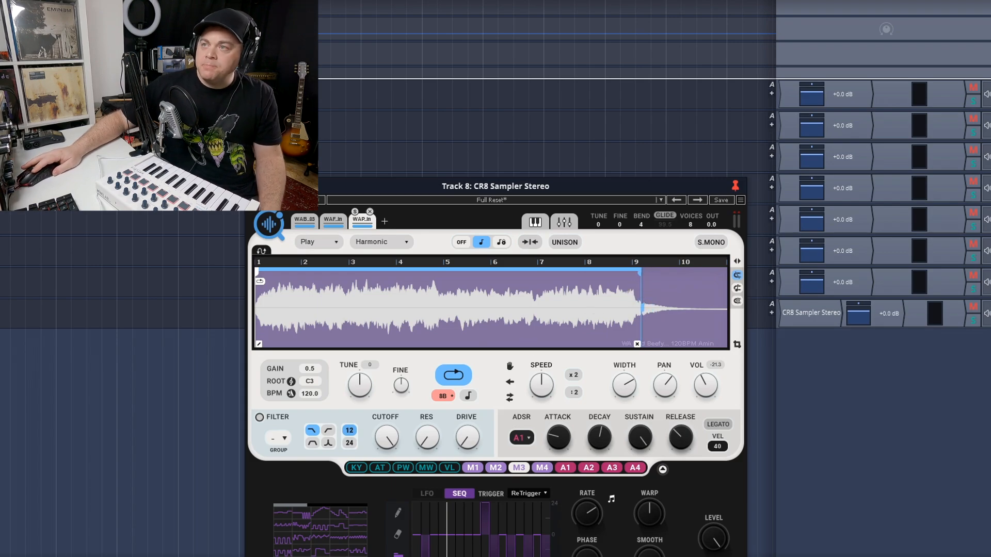
click(194, 258)
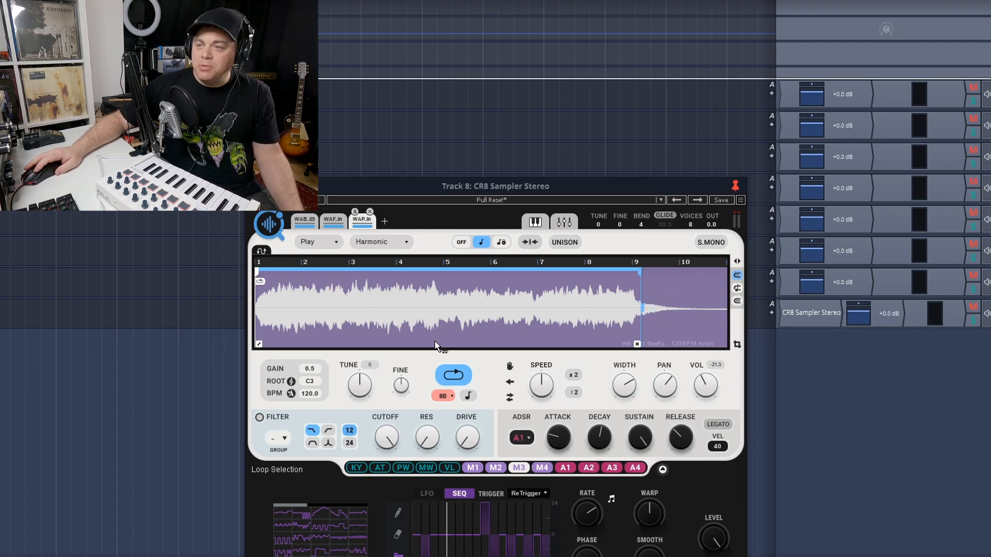
Add a fourth sample slot, reopen the COSMOS browser and remove the Synth and A minor filters
click(386, 222)
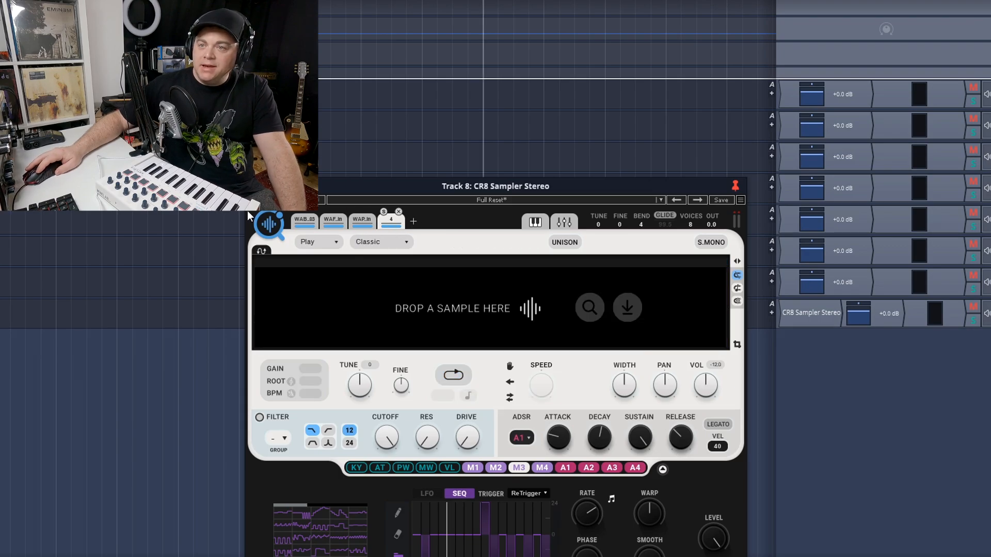
click(275, 223)
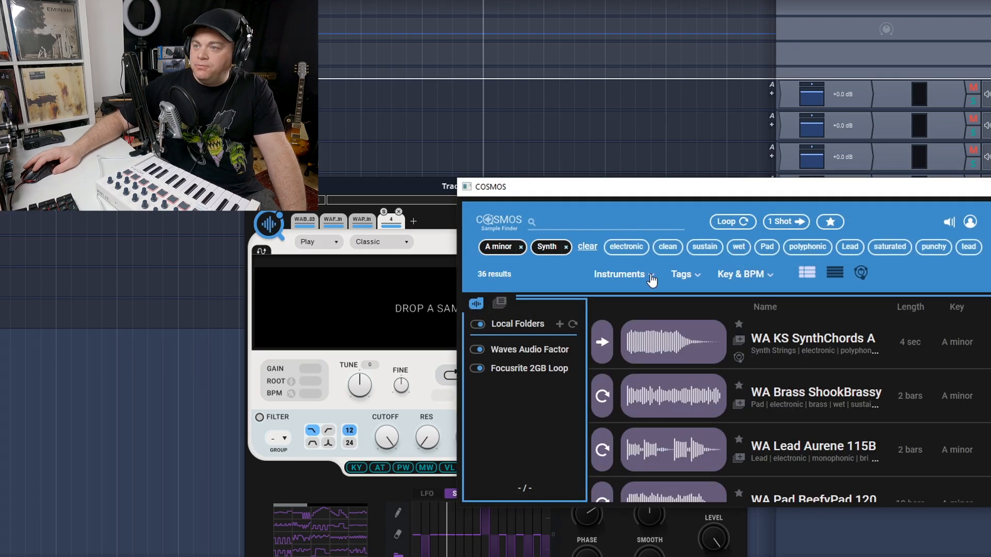
click(566, 248)
click(519, 248)
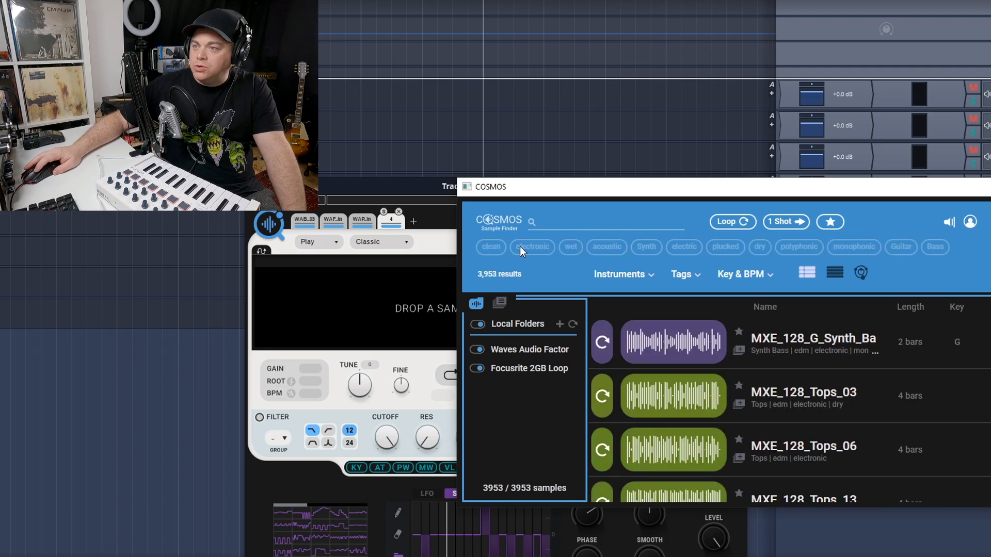
Filter the samples by the Vocal instrument and its Female subcategory
click(650, 277)
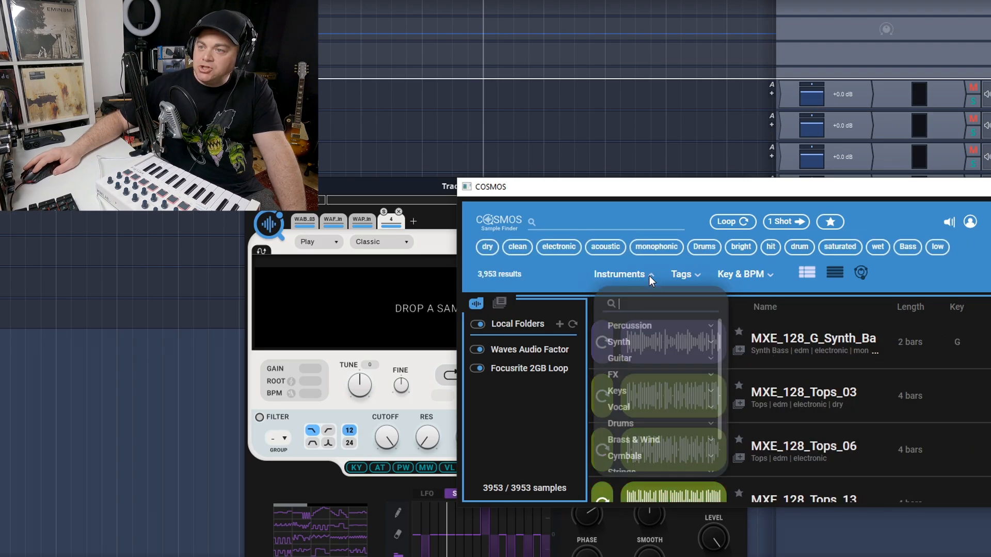
click(640, 409)
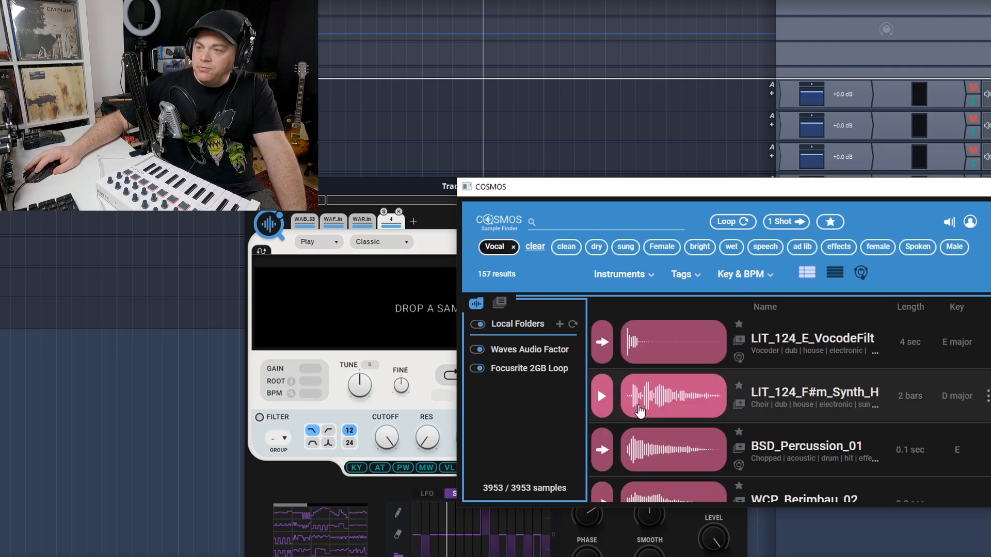
click(649, 272)
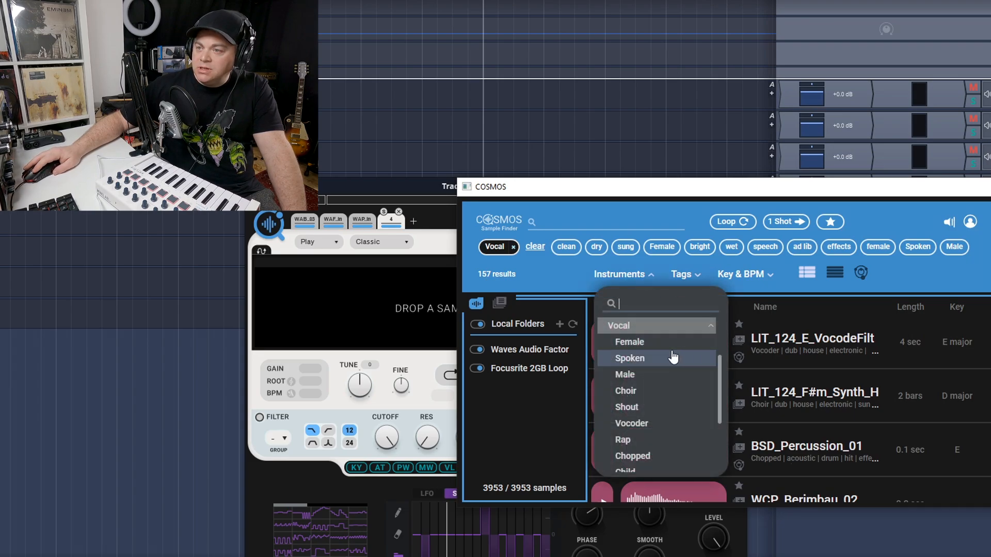
click(641, 345)
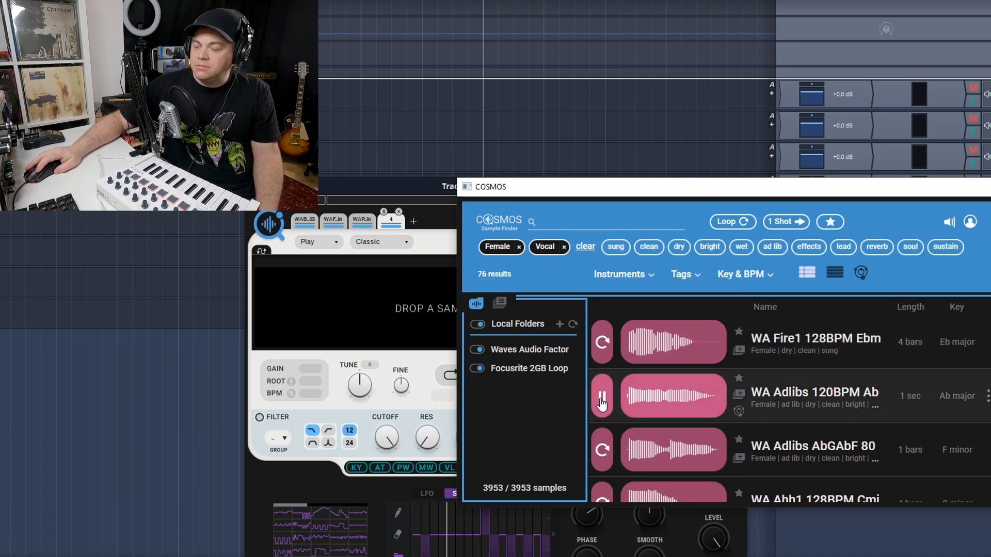
Audition female vocal samples such as WA Shy Verse1 Lead, WA VocalAtmospheres, WA lostinthenightsky and WA Frozen Lead
click(605, 439)
scroll(605, 439, down, 2)
scroll(605, 440, down, 2)
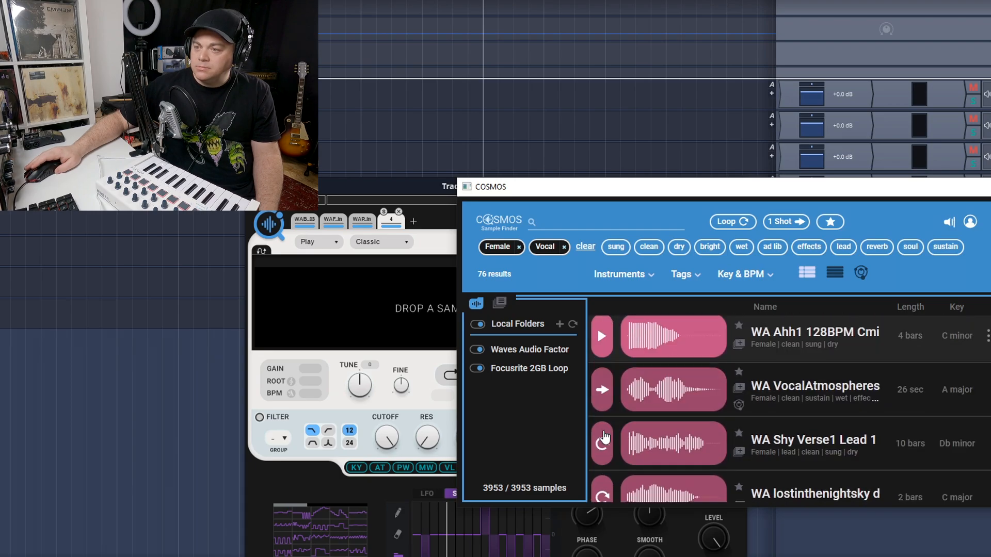
click(603, 448)
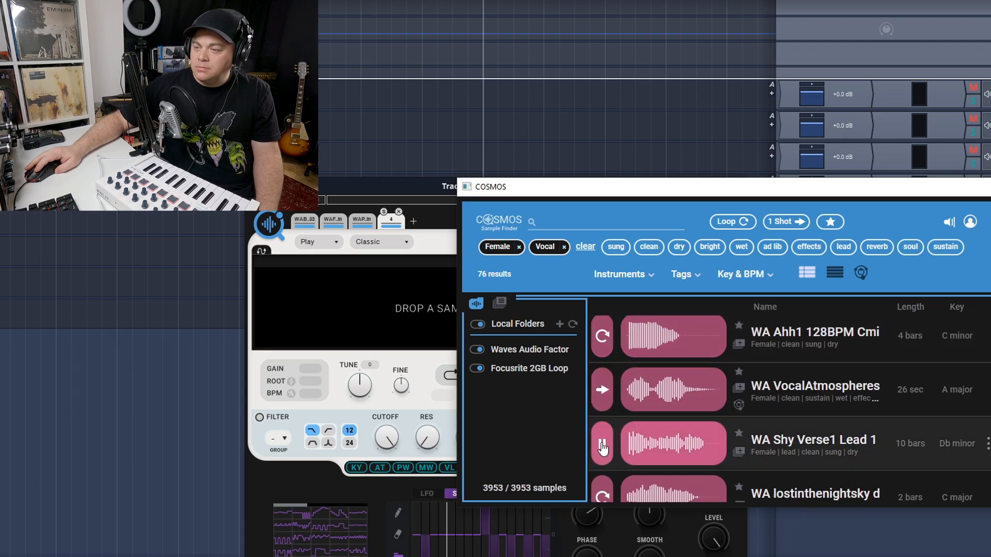
click(603, 390)
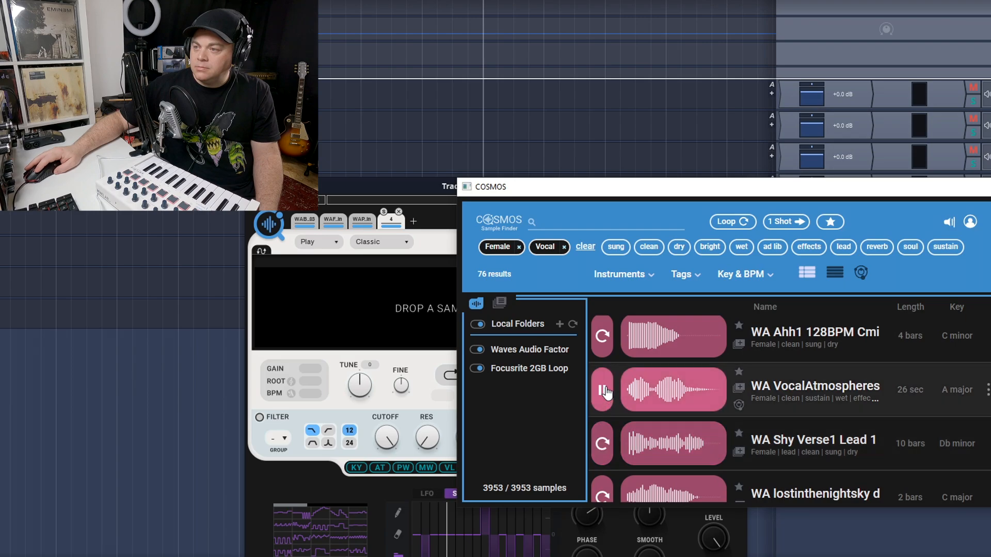
scroll(597, 467, down, 1)
scroll(597, 467, down, 1)
click(603, 446)
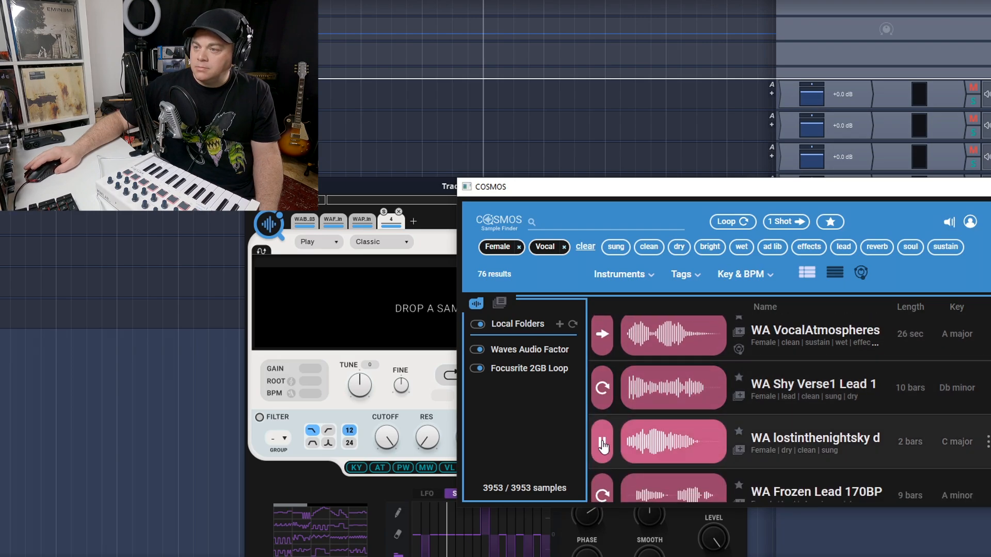
scroll(604, 447, down, 1)
click(602, 465)
scroll(603, 454, down, 2)
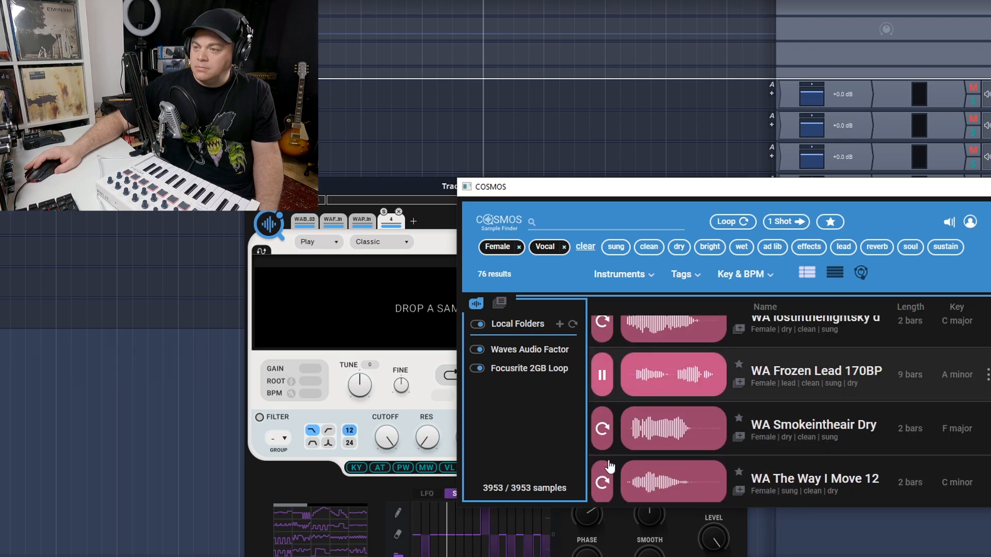
scroll(601, 430, down, 3)
Audition WA Phrases I Love You and load it into the sampler's fourth slot
click(602, 397)
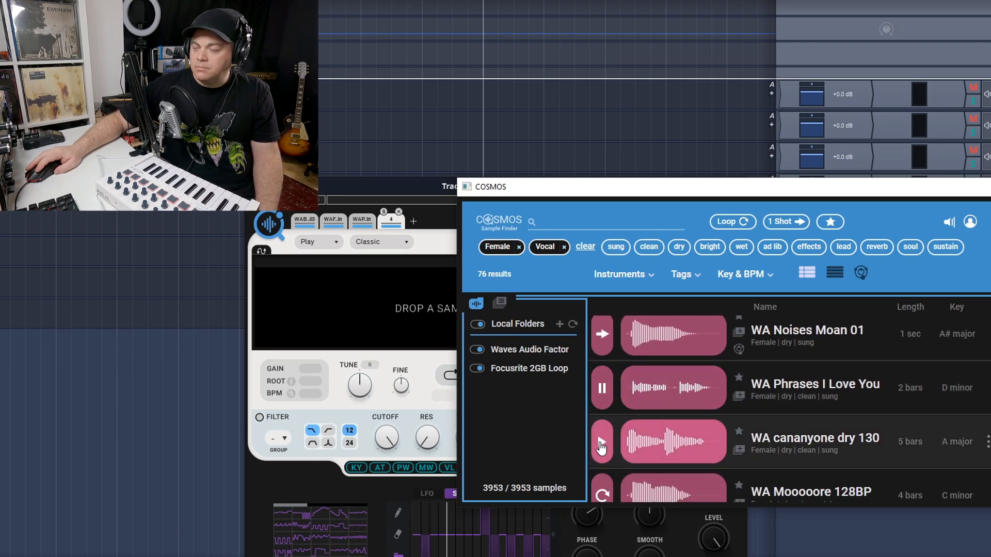
drag(661, 390, 361, 304)
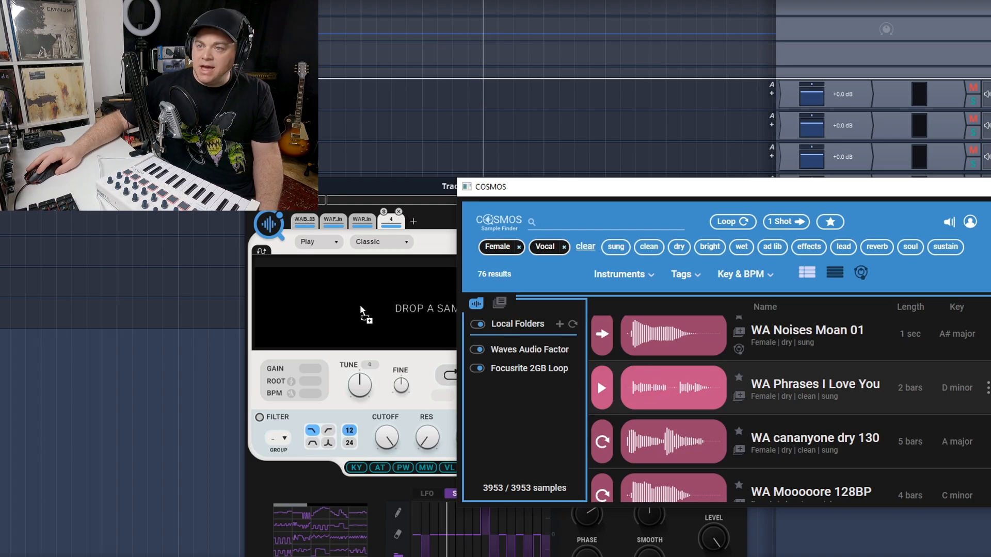
click(386, 186)
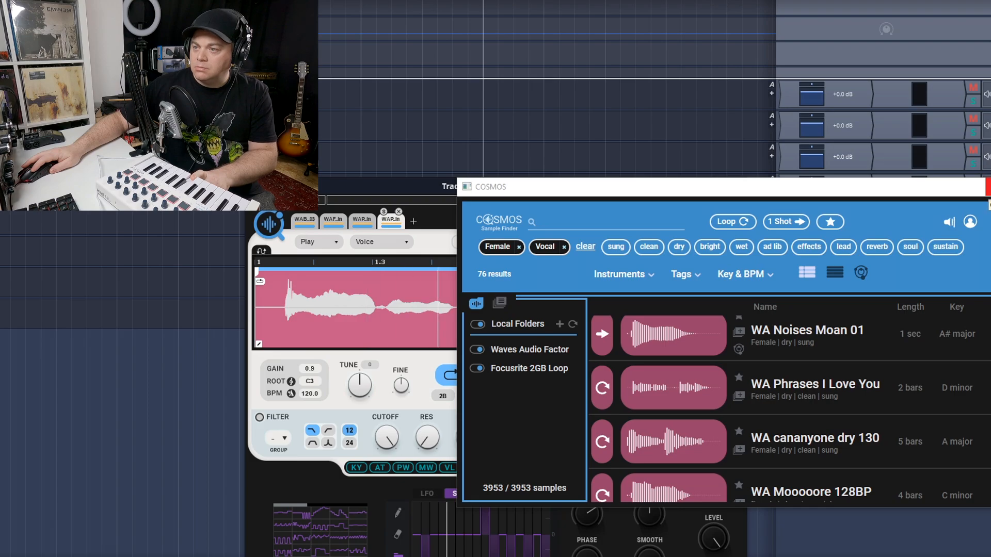
Close the sample browser and turn off looping for the vocal sample
click(989, 187)
click(454, 376)
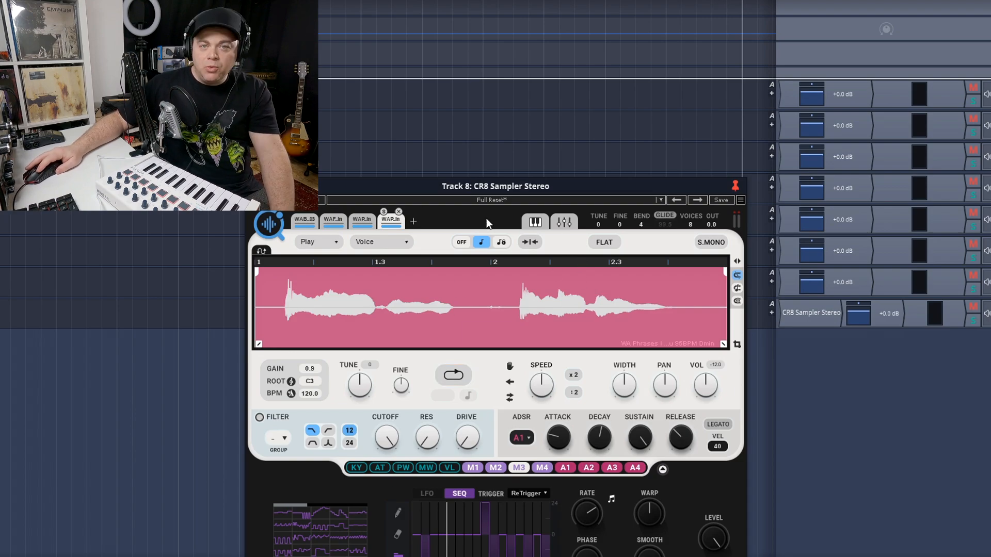
Map the vocal phrase to the key range B1 to F2 and set its root key to C2
click(535, 223)
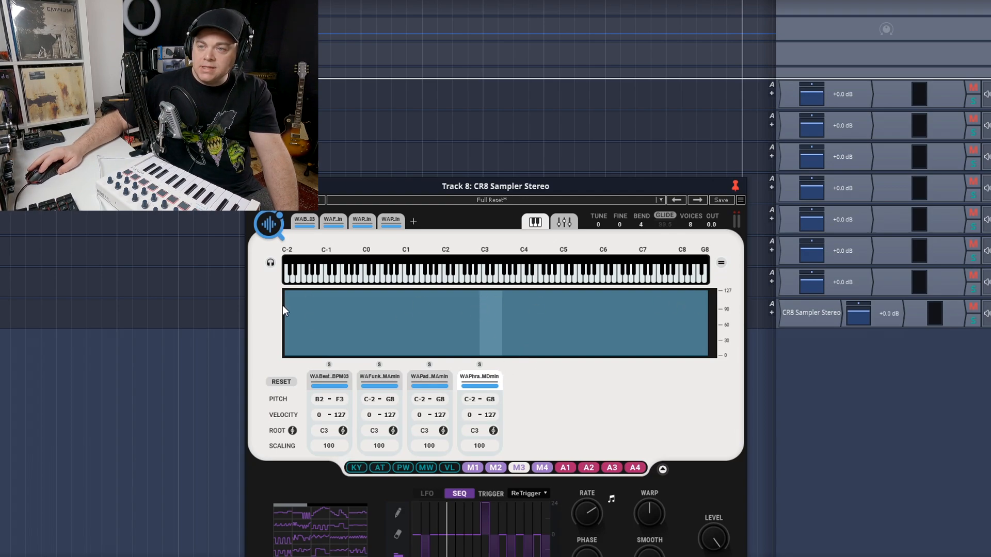
drag(286, 304, 401, 308)
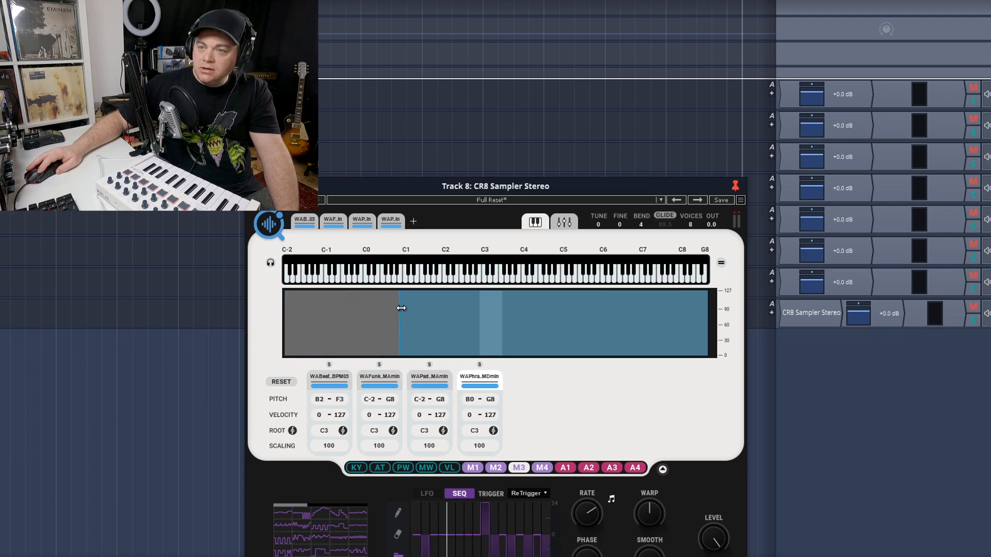
drag(707, 330, 525, 330)
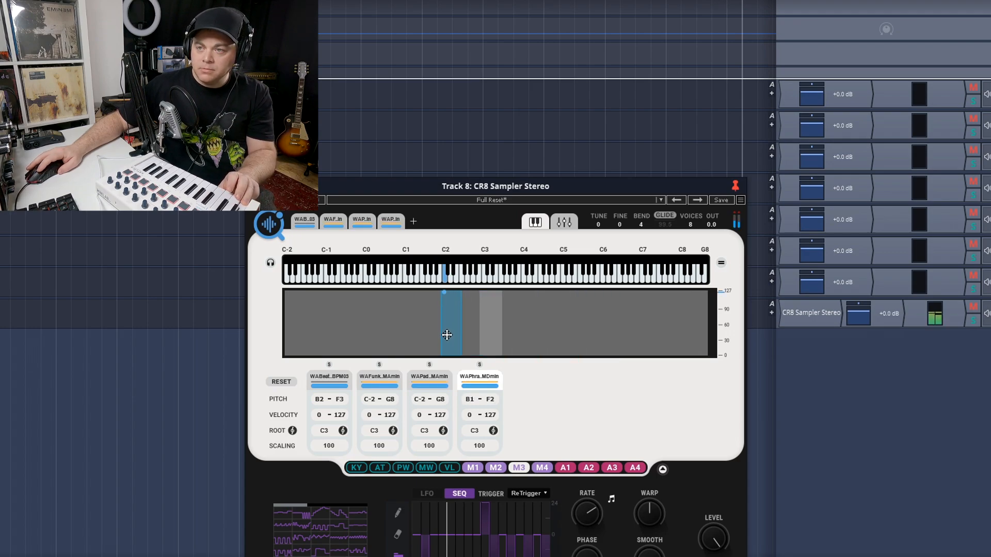
click(390, 219)
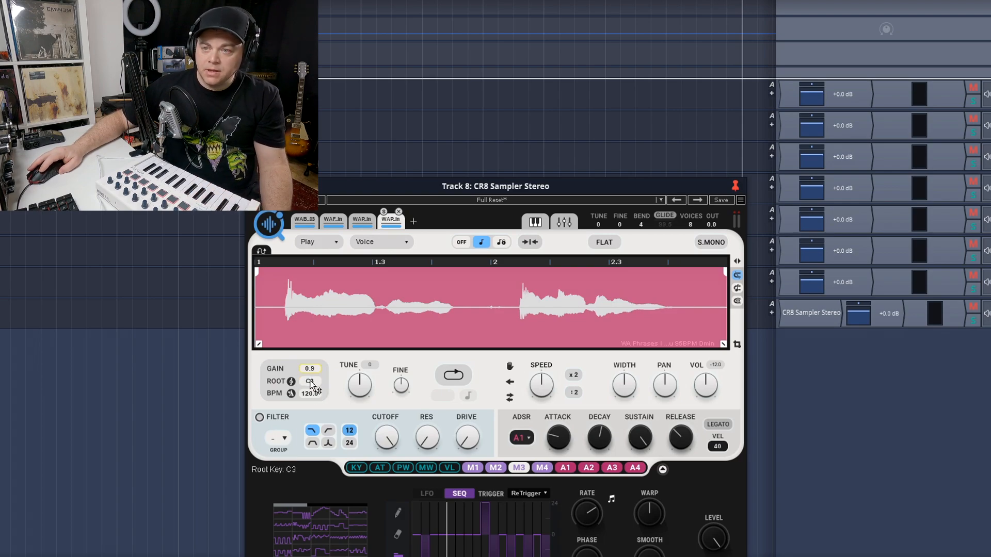
text(c2)
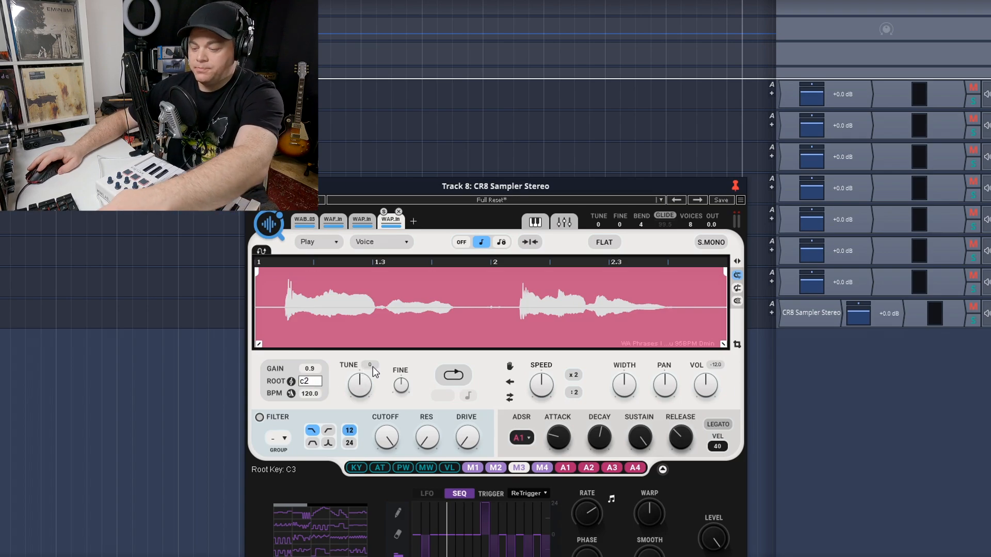
key(Return)
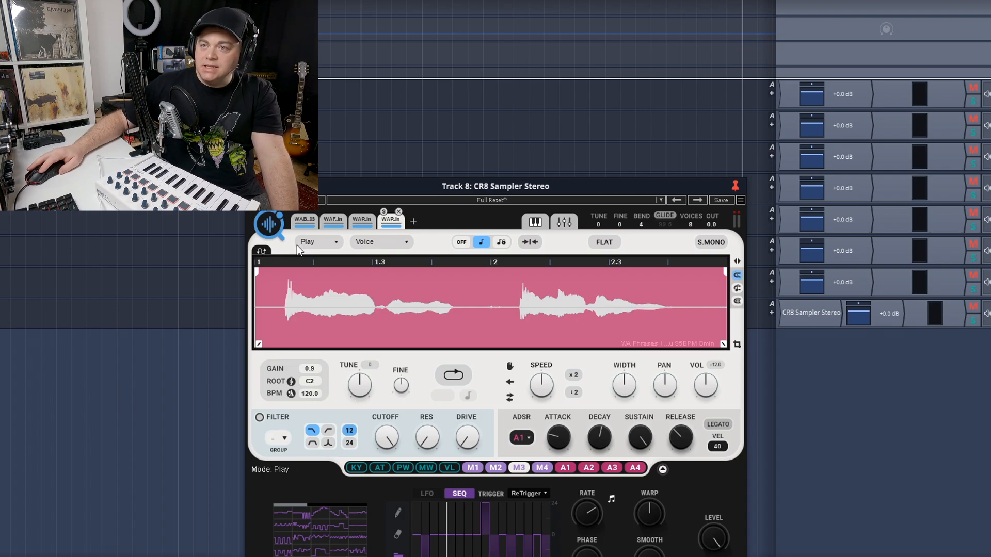
Limit the synth pad sample's key range to C2 to E2 in the keyboard zones
click(269, 224)
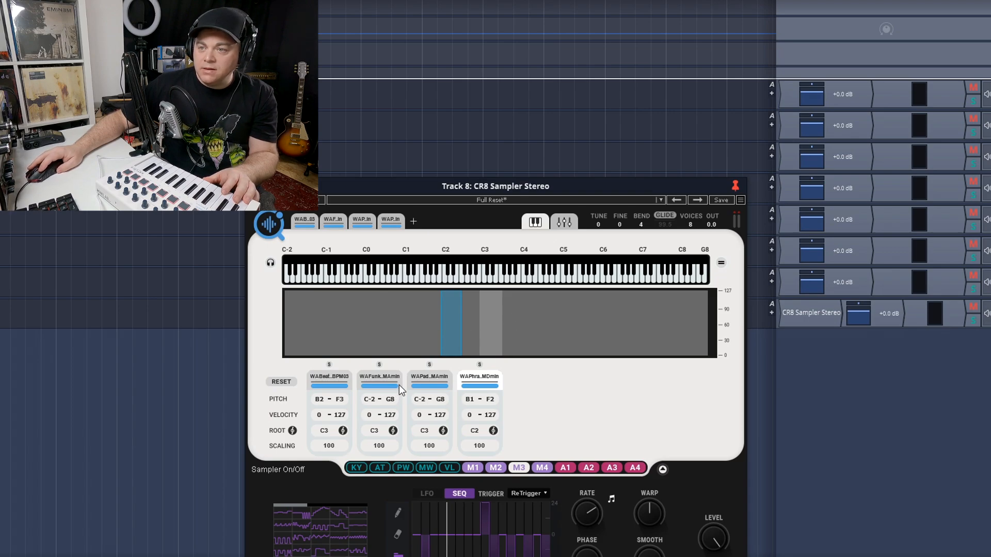
click(430, 378)
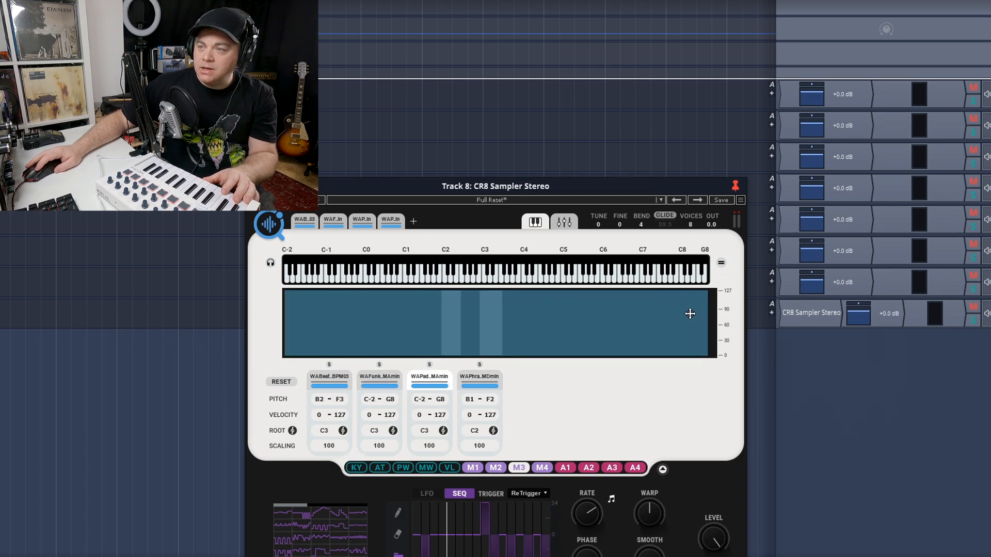
drag(705, 316, 461, 323)
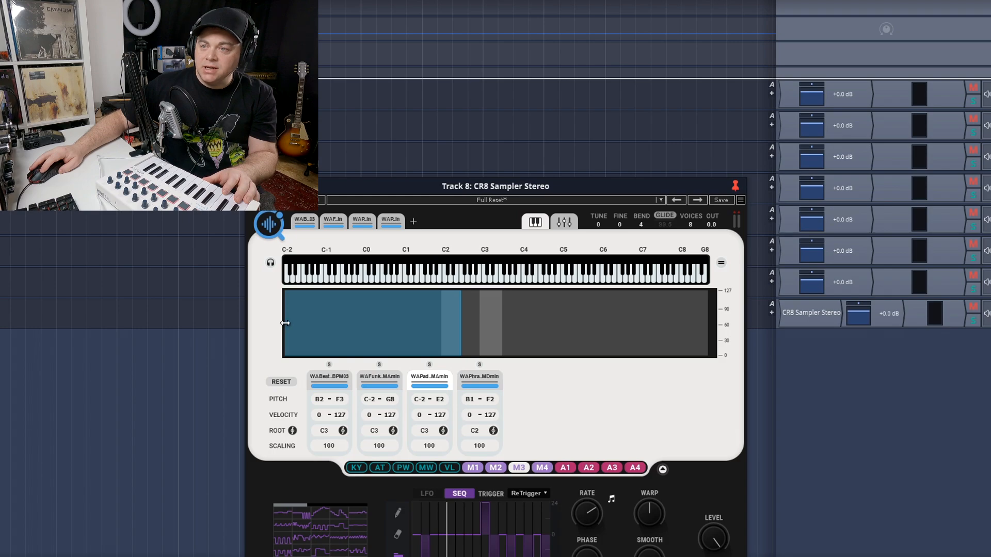
drag(285, 323, 453, 334)
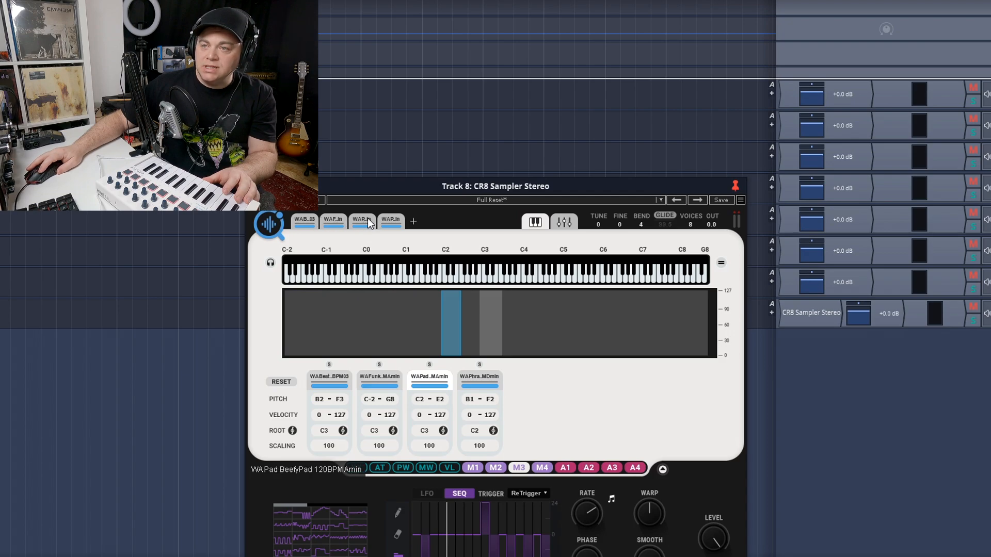
Set the synth pad sample's root key to C2
click(362, 221)
double_click(314, 381)
text(c)
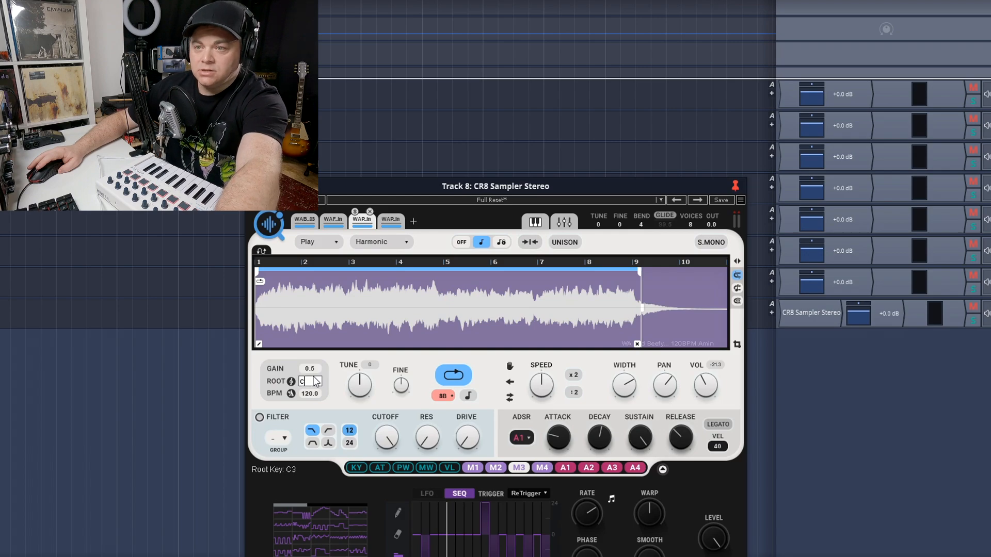
text(2)
key(Return)
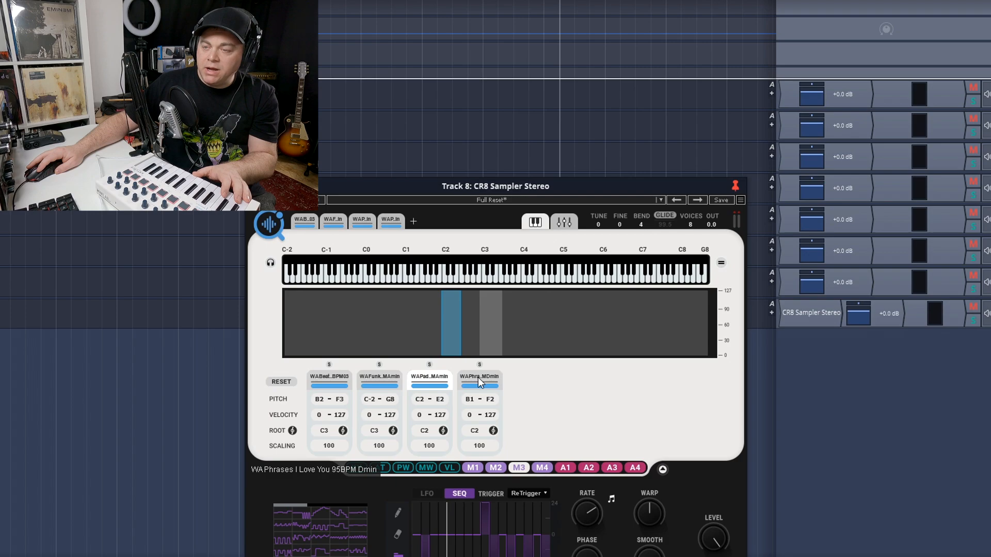
Narrow the vocal phrase's key range to B1 to C#2 and limit the bass guitar loop to B2 to E3
click(478, 379)
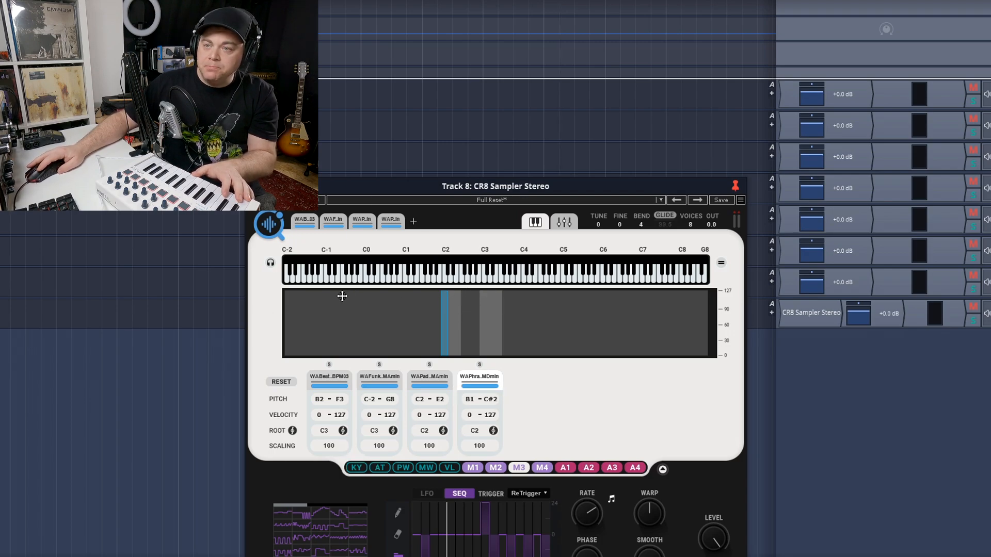
click(373, 377)
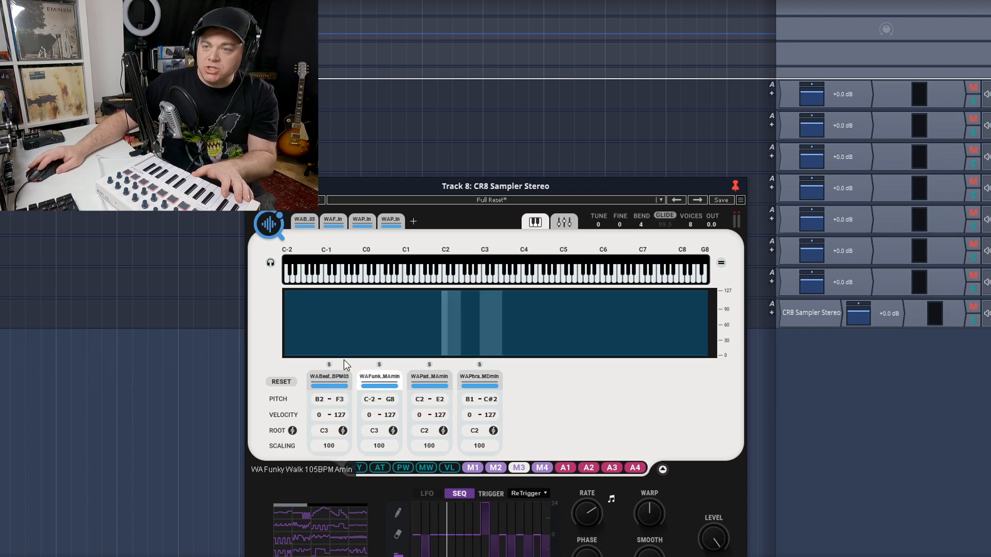
drag(293, 315, 482, 341)
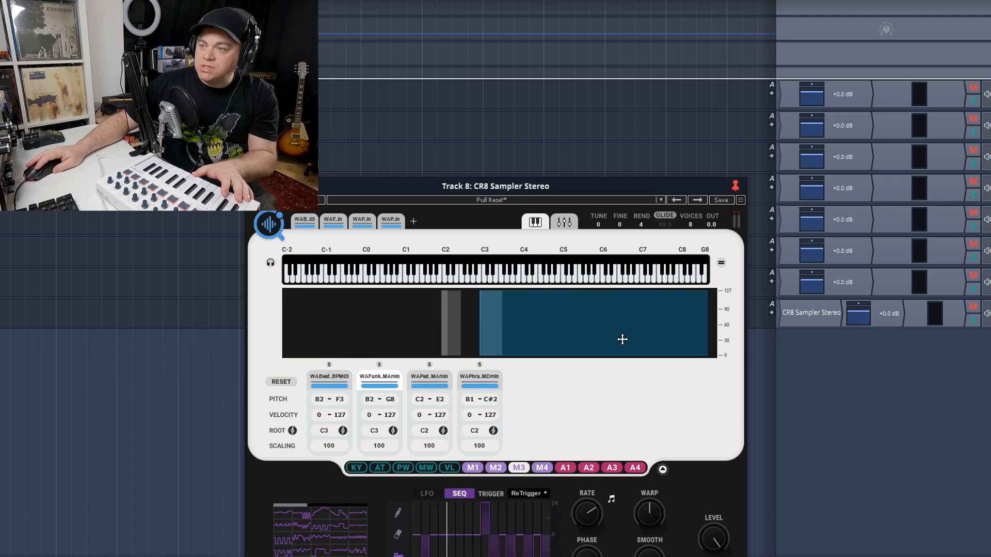
drag(707, 322, 499, 350)
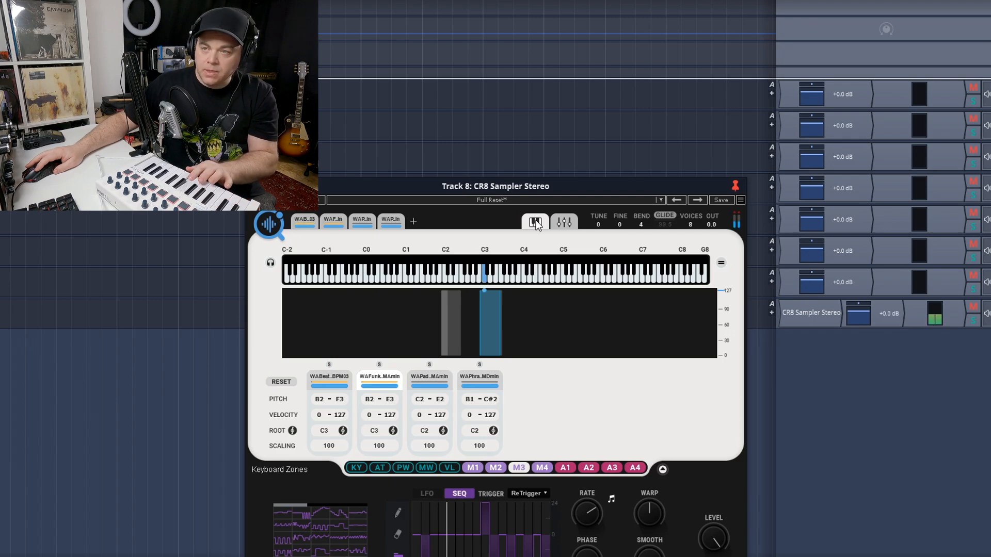
Review the drum loop's waveform and playback settings, and return to the keyboard zones
click(305, 221)
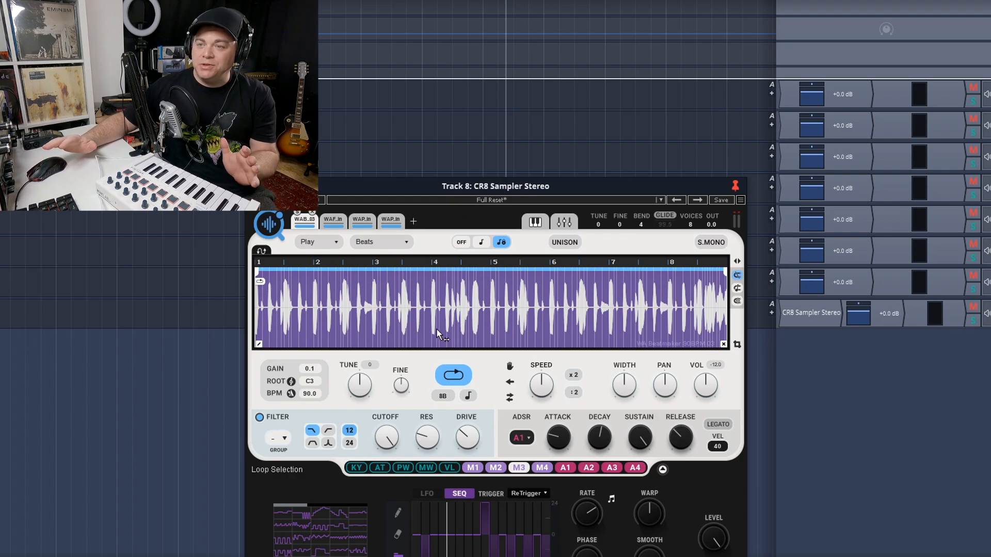
click(533, 222)
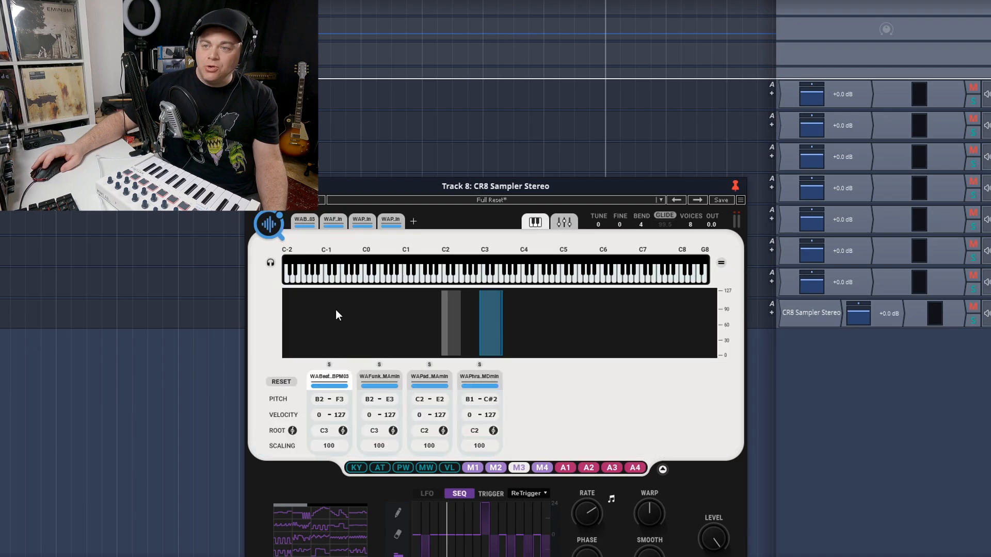